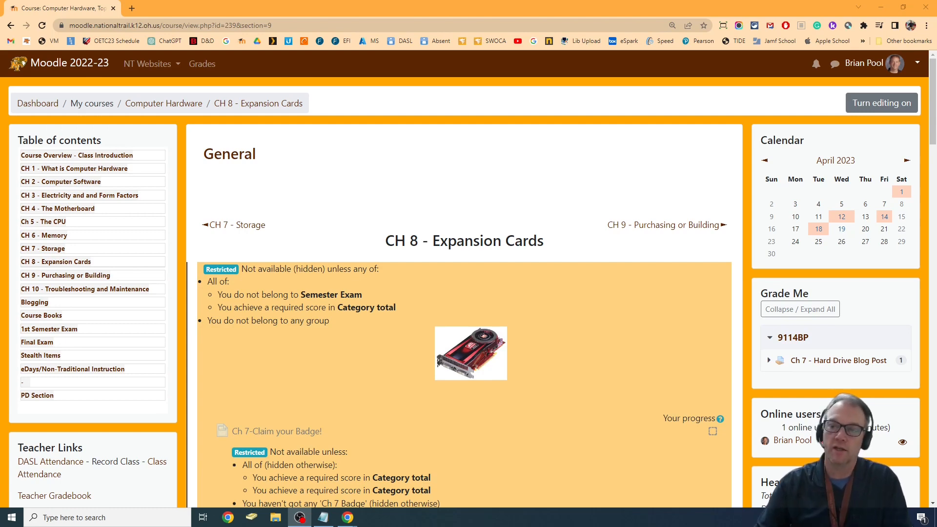
- Turn on editing for the Computer Hardware course and start adding a glossary to its General section
left_click(885, 106)
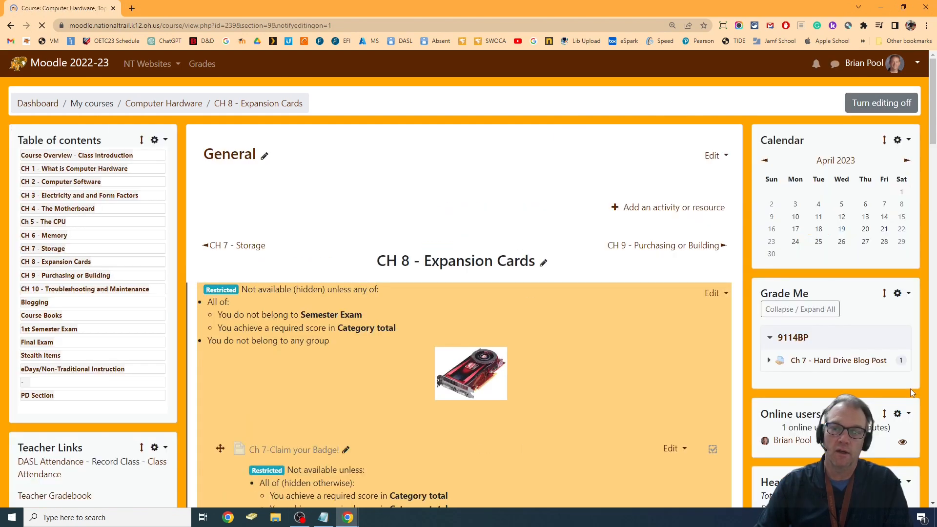
left_click(661, 214)
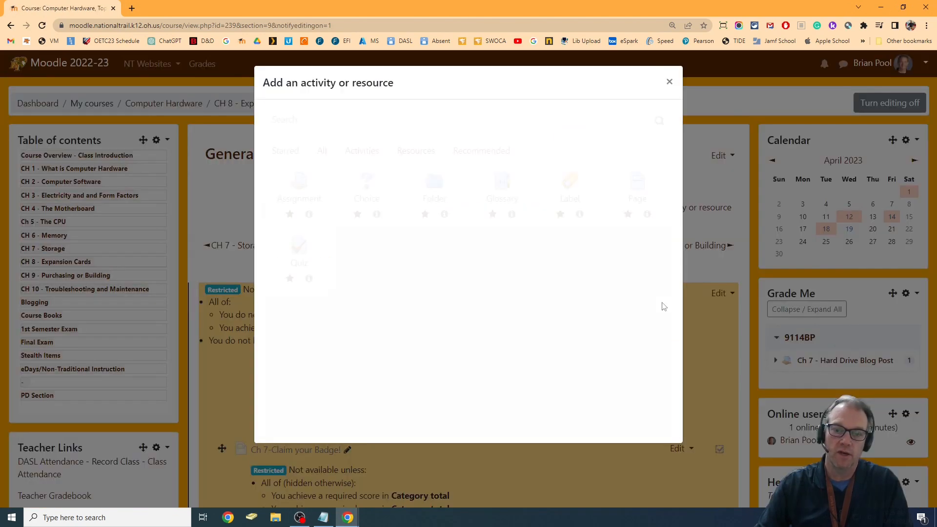
left_click(494, 188)
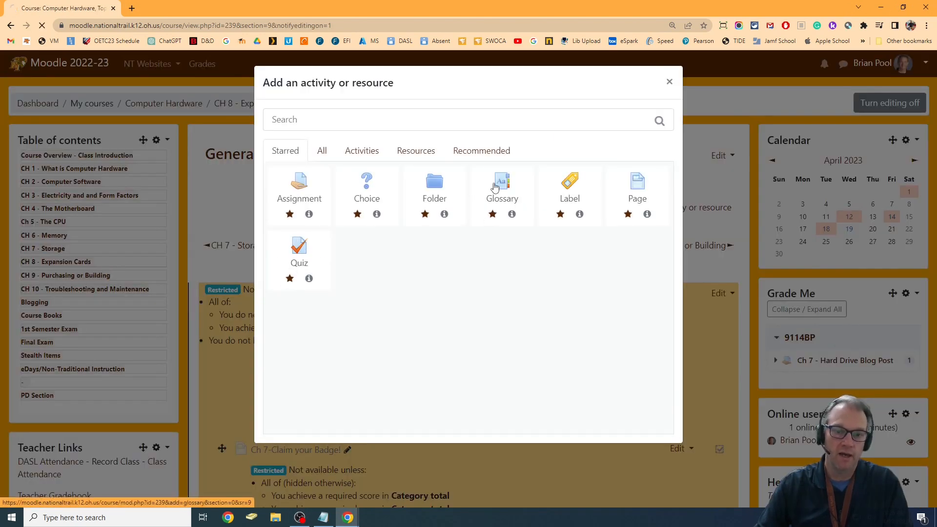
- Name the new glossary "CH 8 - Expansion Terms", then save and display it
left_click(435, 202)
type("CH 8 - Expansion Terms")
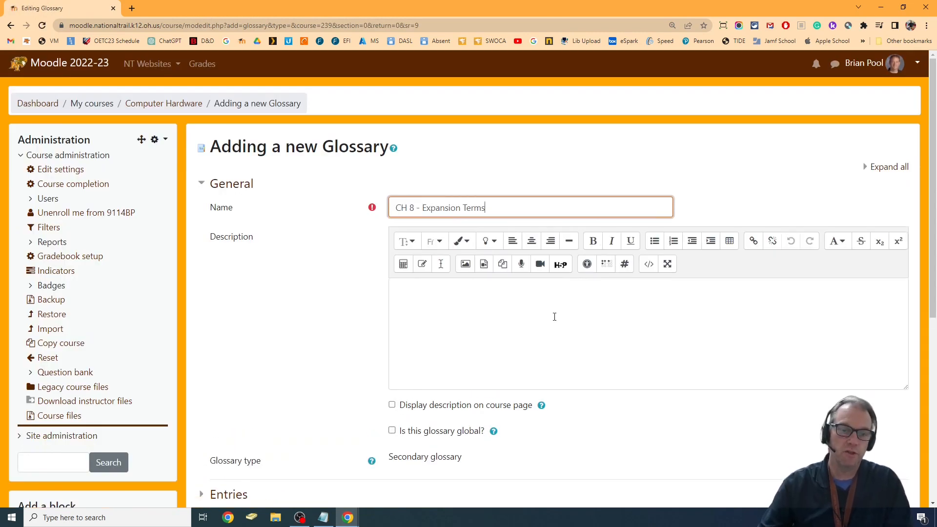
scroll(605, 326, "down", 7)
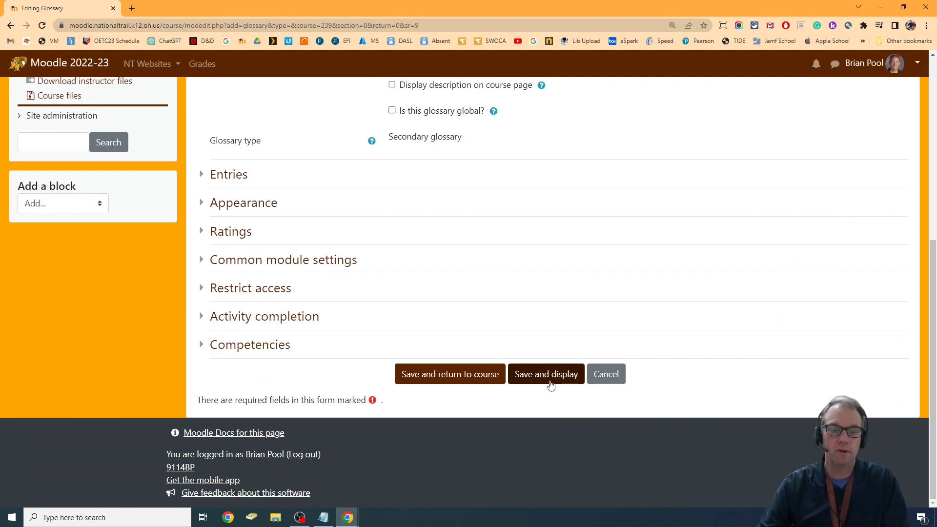
left_click(549, 382)
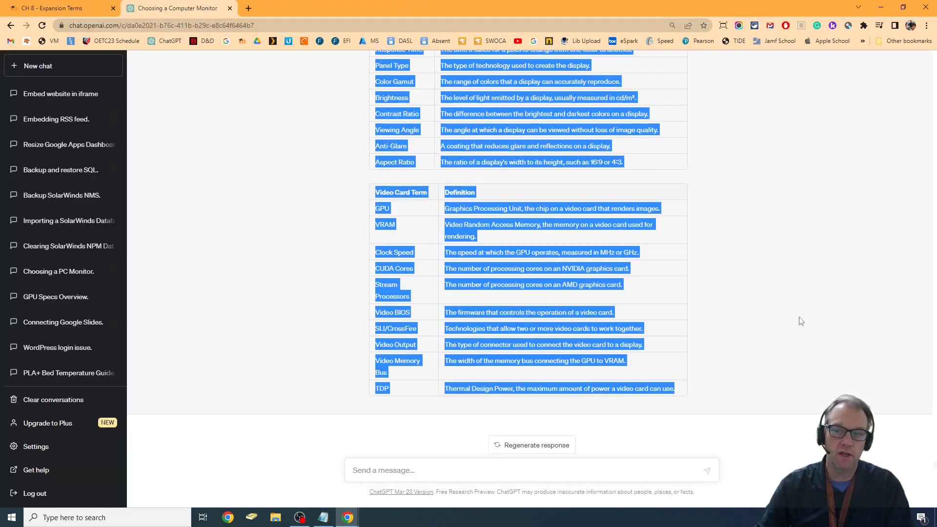
- Review the ChatGPT response with ten additional monitor terms and video card terms and their definitions
scroll(801, 321, "up", 7)
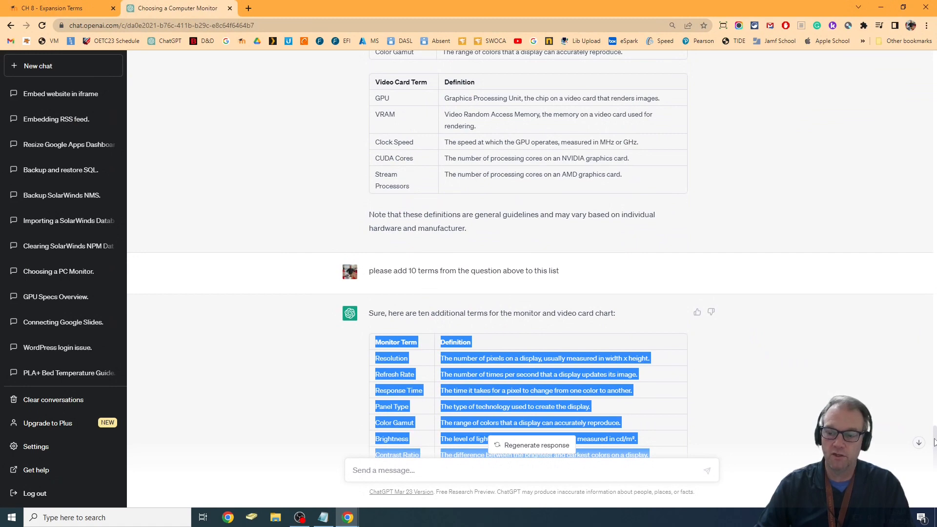
left_click_drag(934, 440, 928, 238)
left_click(828, 221)
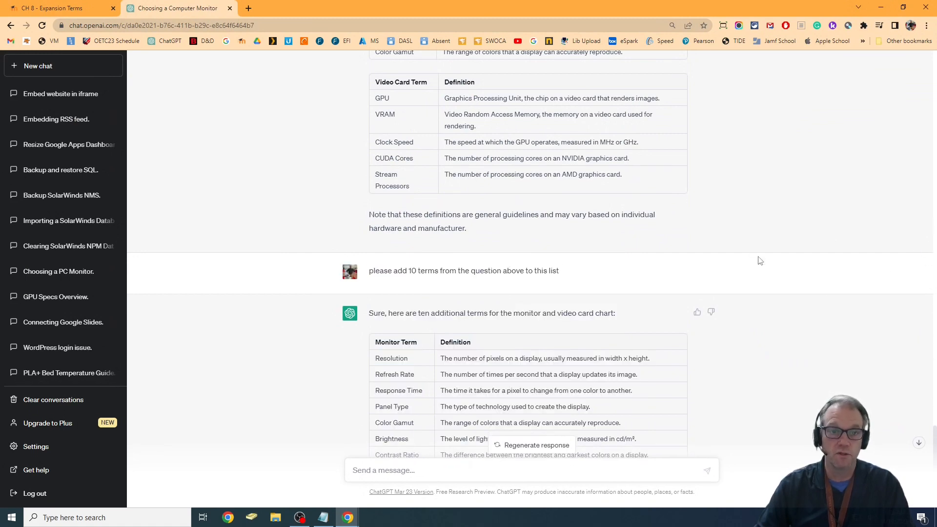
scroll(717, 321, "down", 4)
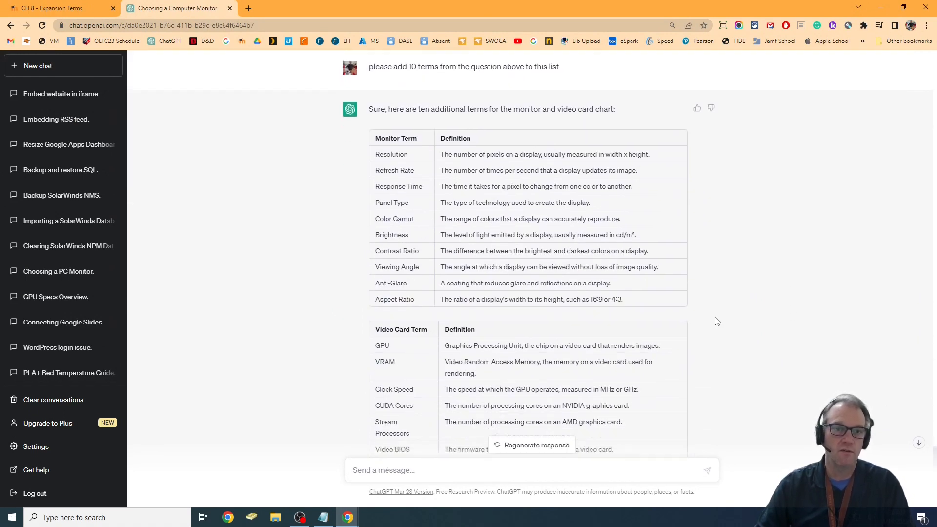
scroll(717, 321, "down", 1)
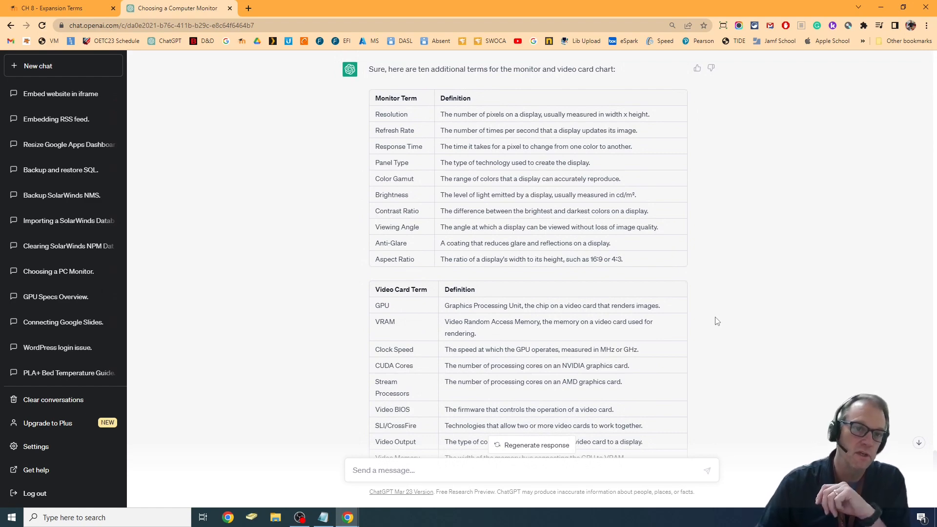
- Examine the earlier ChatGPT prompts and answers on monitor specifications, quiz questions and two-column term charts, down to the final term tables
scroll(717, 321, "up", 10)
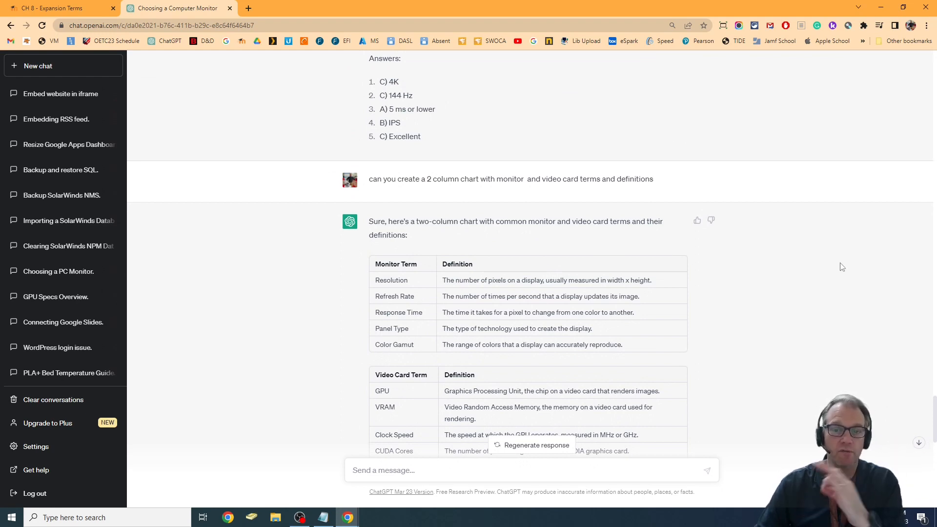
scroll(841, 267, "down", 3)
scroll(840, 267, "down", 2)
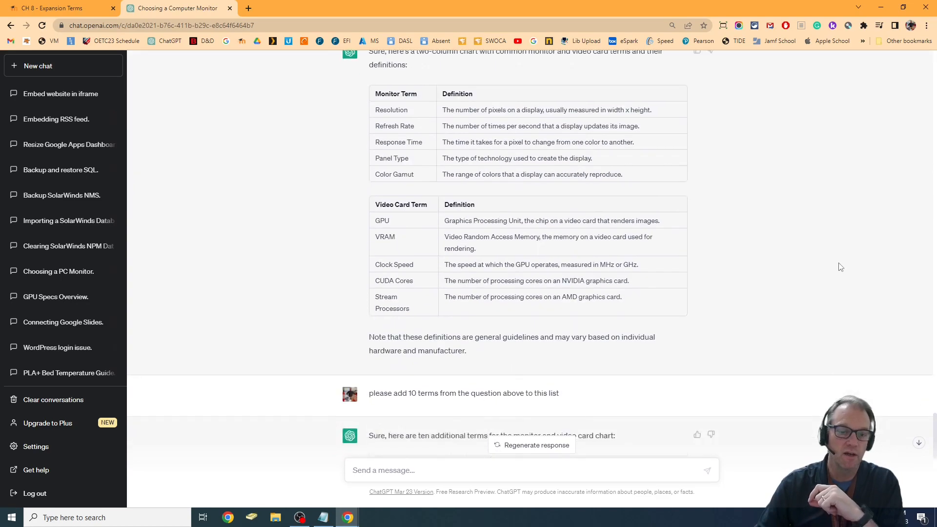
scroll(921, 315, "up", 6)
scroll(921, 322, "up", 20)
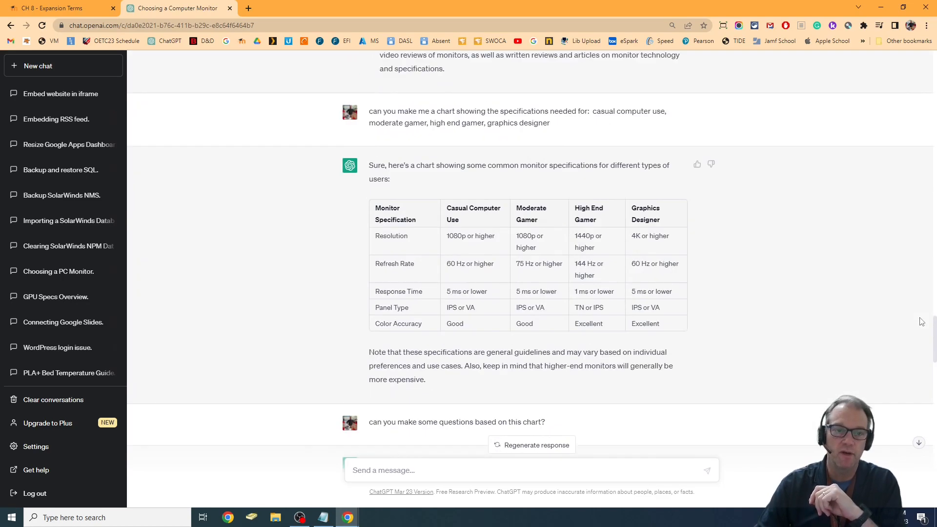
scroll(917, 320, "up", 8)
scroll(914, 320, "down", 20)
scroll(912, 319, "down", 20)
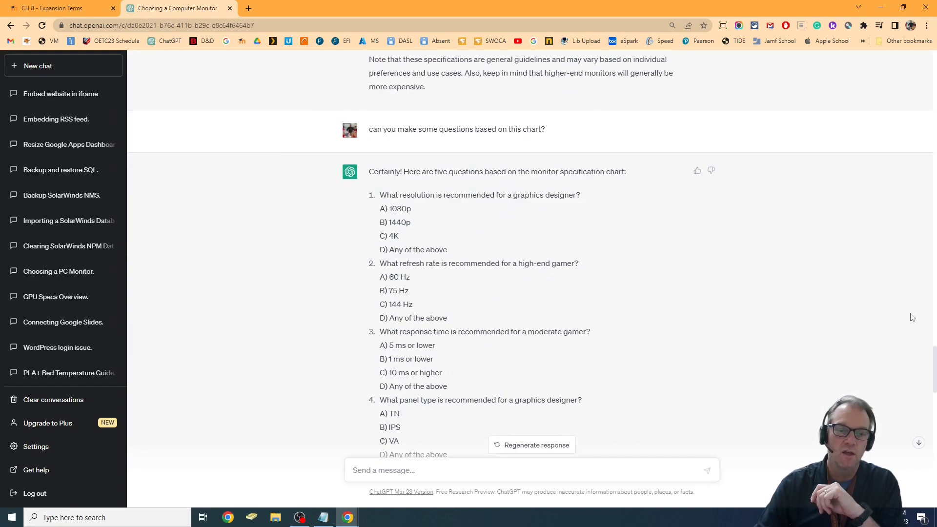
scroll(913, 320, "down", 4)
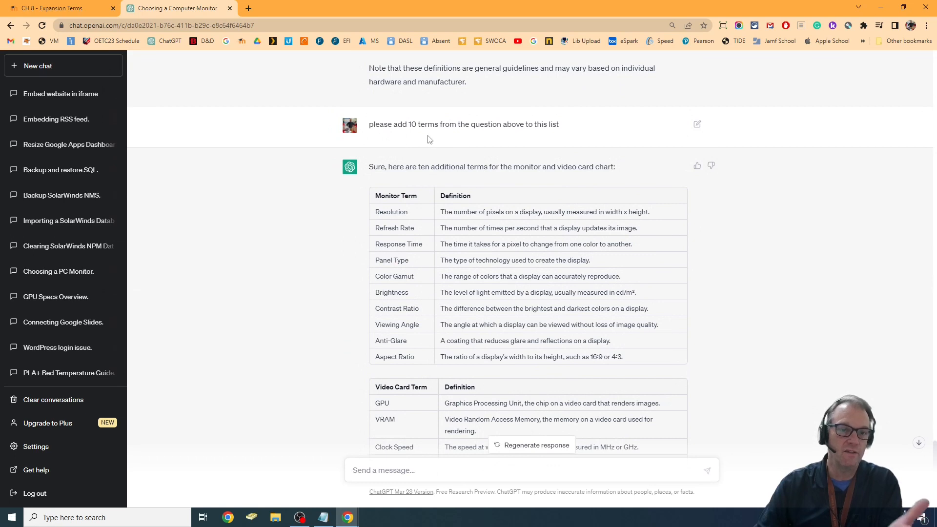
scroll(805, 261, "down", 3)
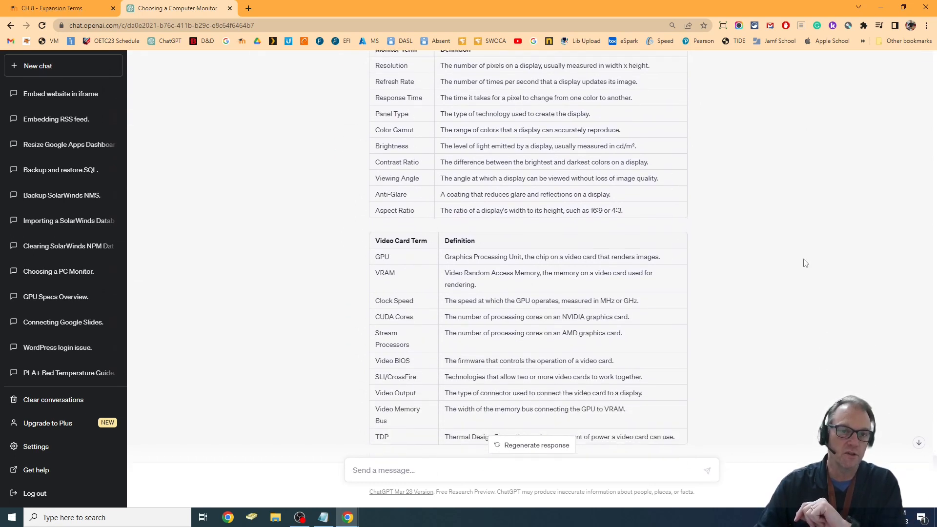
scroll(805, 263, "up", 1)
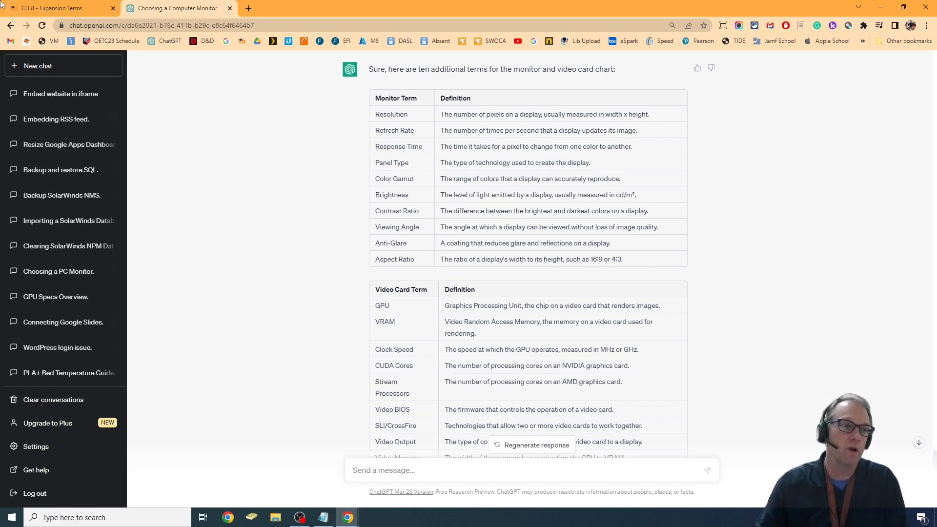
- Open the Moodle glossary's entry import page and review the column requirements on the Moodle Glossary XML Converter site
left_click(27, 4)
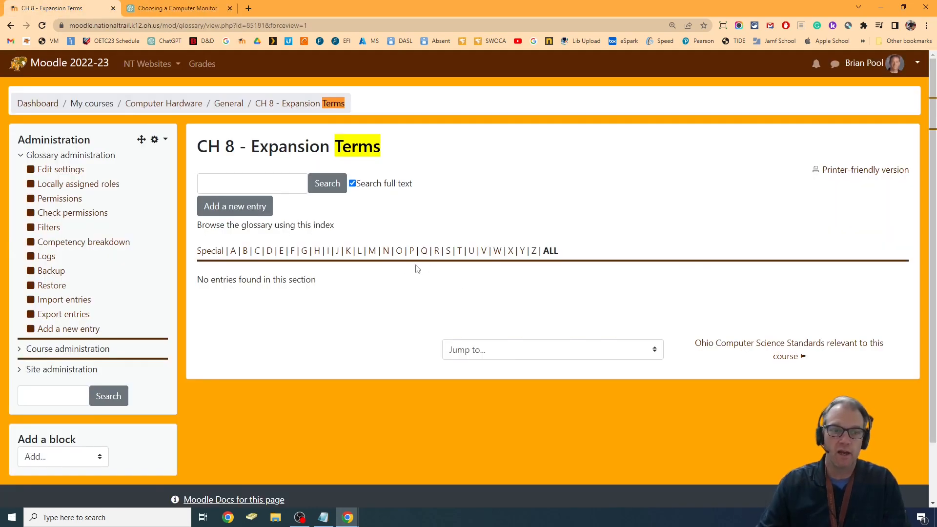
left_click(69, 301)
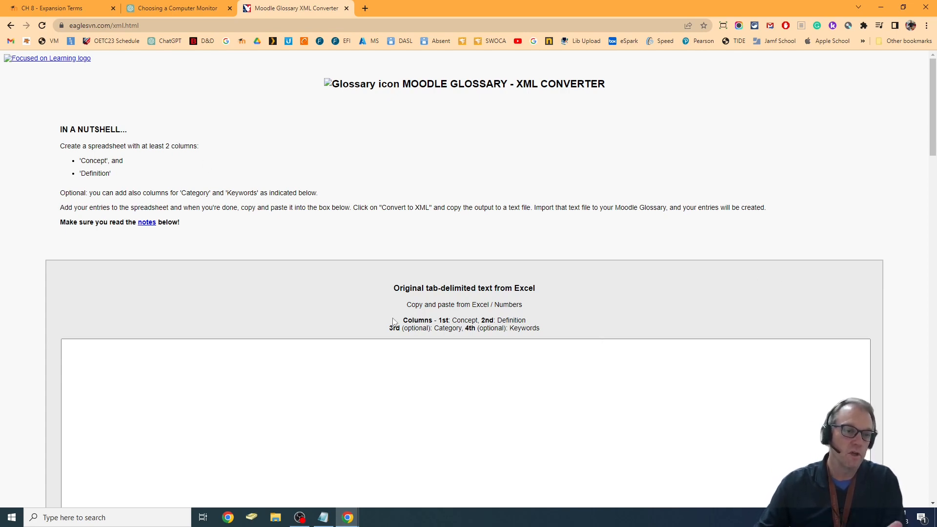
scroll(539, 328, "down", 1)
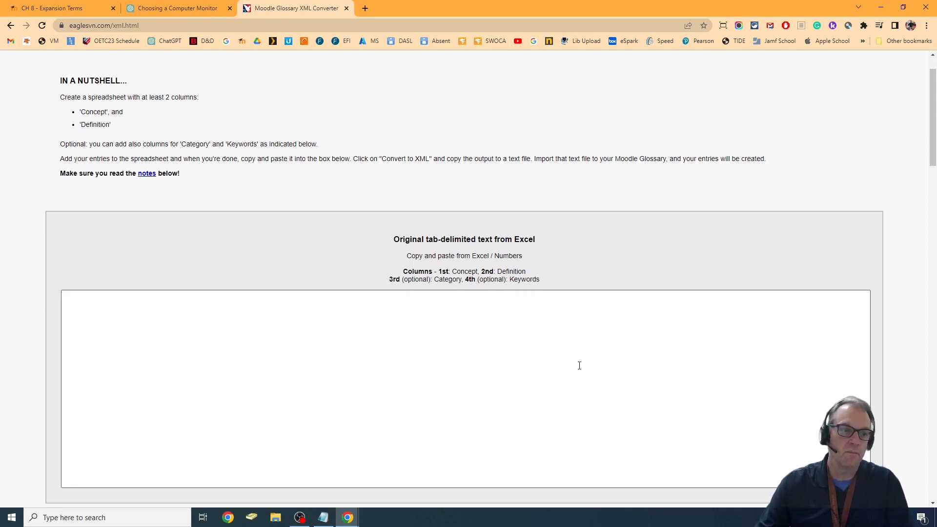
scroll(579, 366, "down", 1)
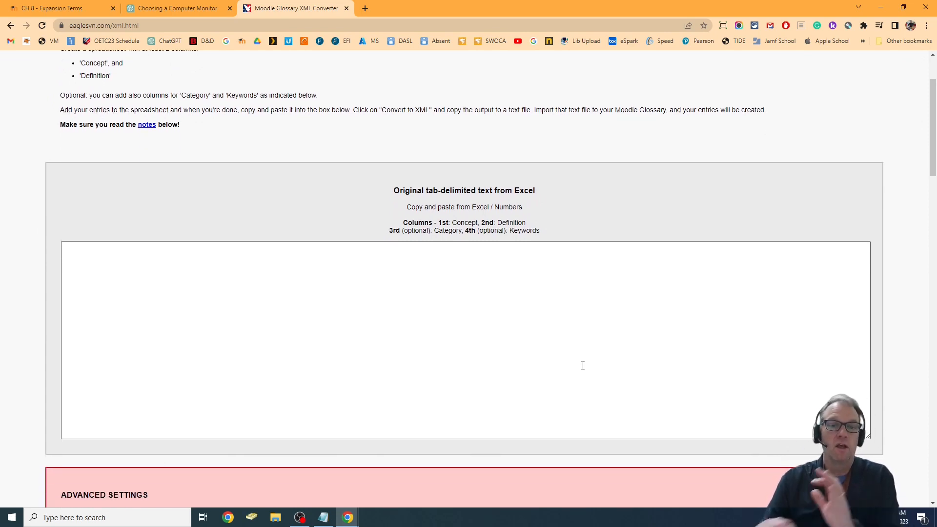
- Switch to the ChatGPT conversation and copy both the monitor and video card term tables from the last response
left_click(165, 8)
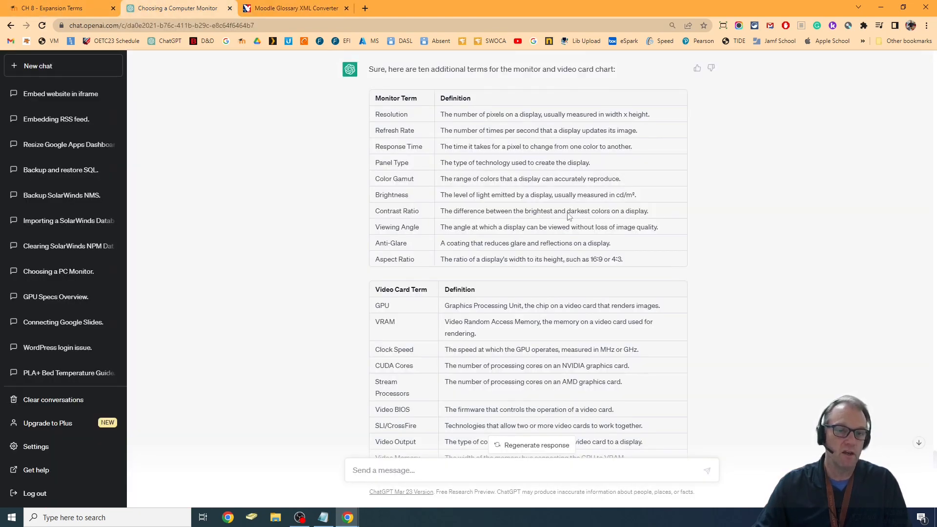
left_click_drag(372, 87, 747, 402)
key("ctrl+c")
scroll(747, 380, "down", 2)
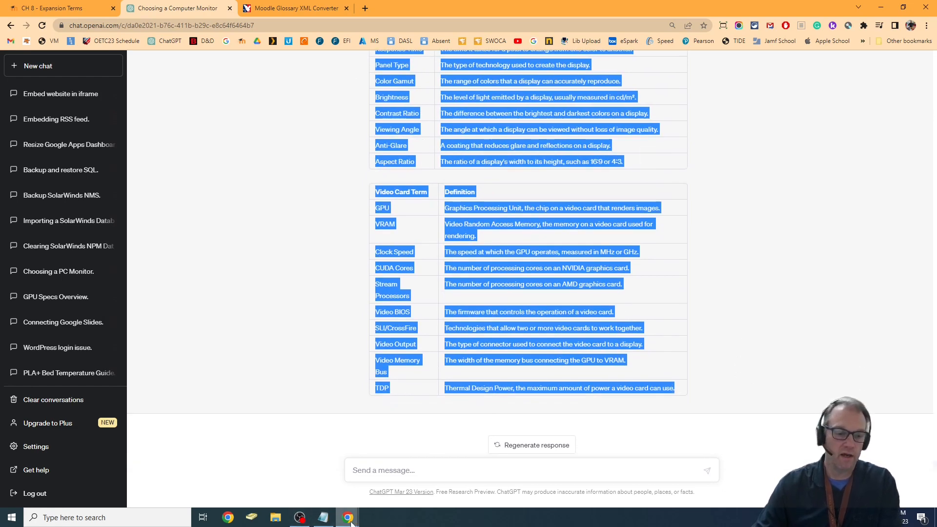
- Open a blank Notepad document and paste the copied term tables into it
left_click(327, 521)
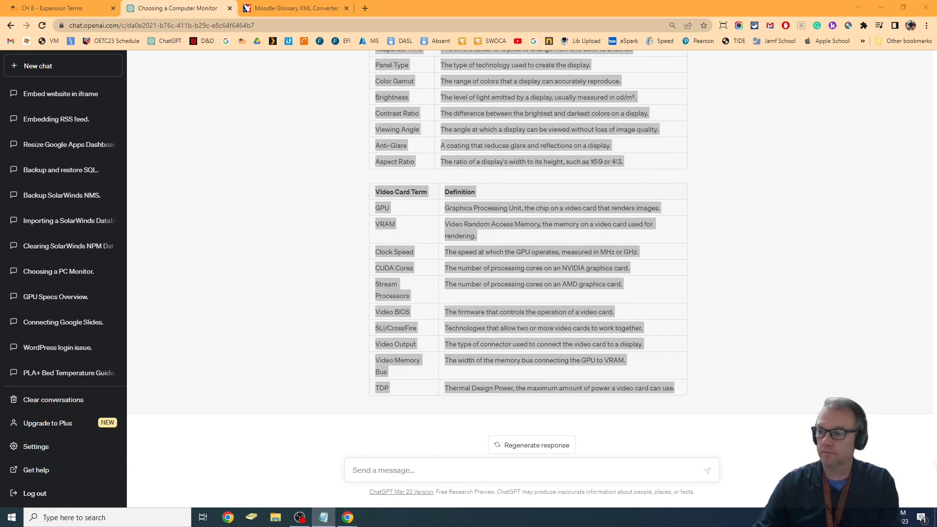
left_click(328, 523)
left_click(81, 518)
type("not")
key("Return")
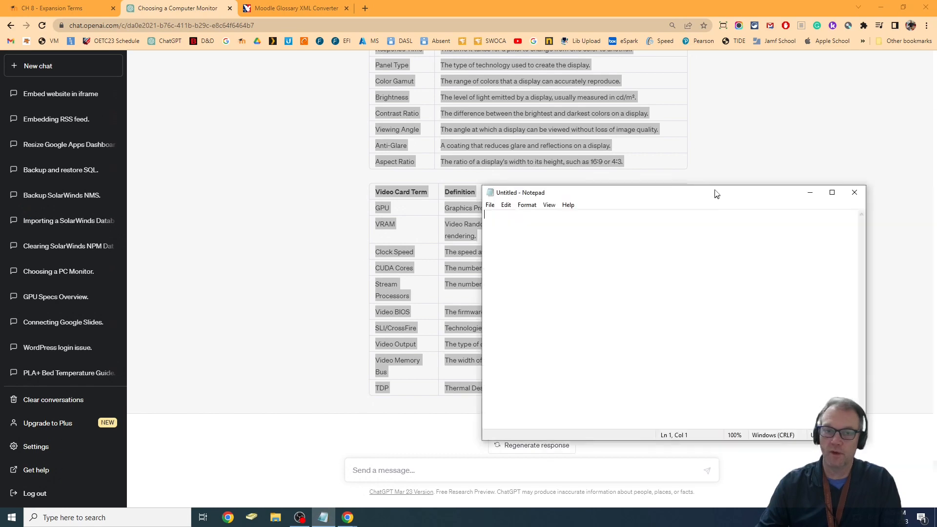
left_click_drag(716, 192, 479, 84)
key("ctrl+v")
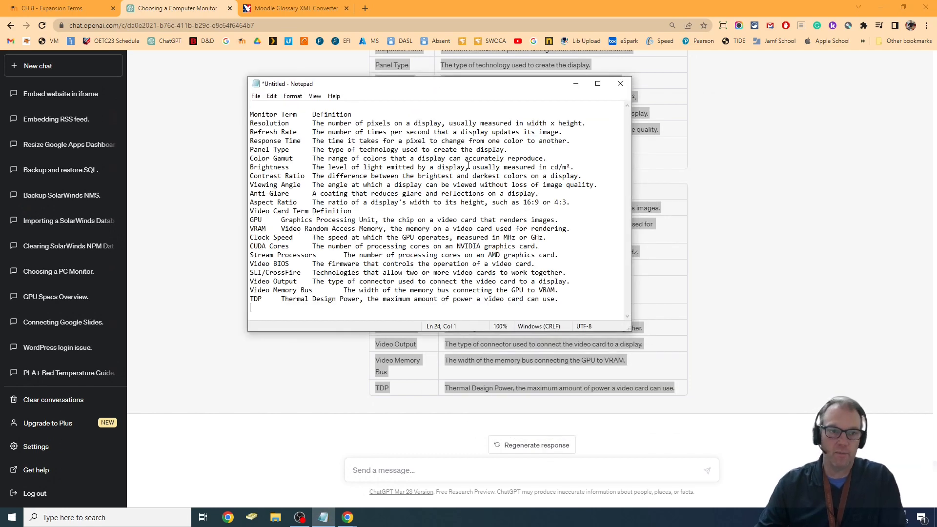
- Delete the empty first line and remove the word "Monitor" from the header row of the pasted text
left_click(334, 108)
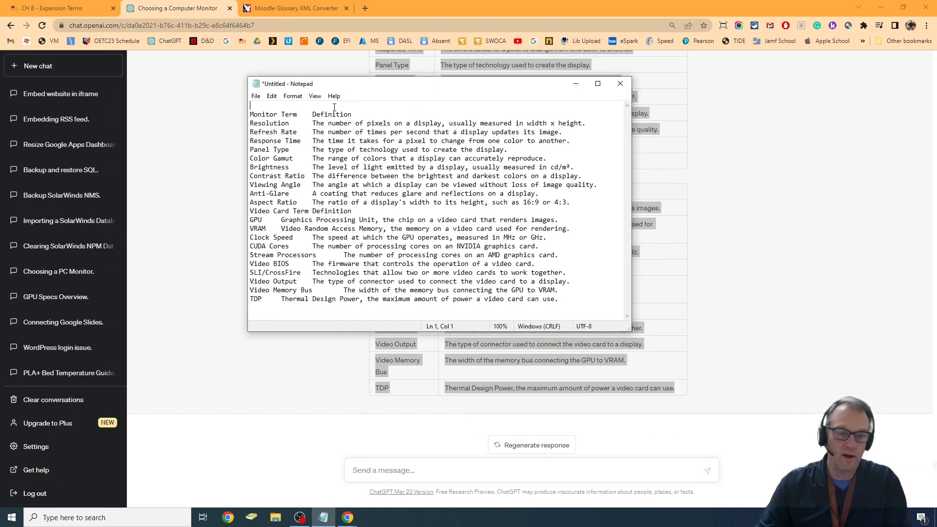
key("Delete")
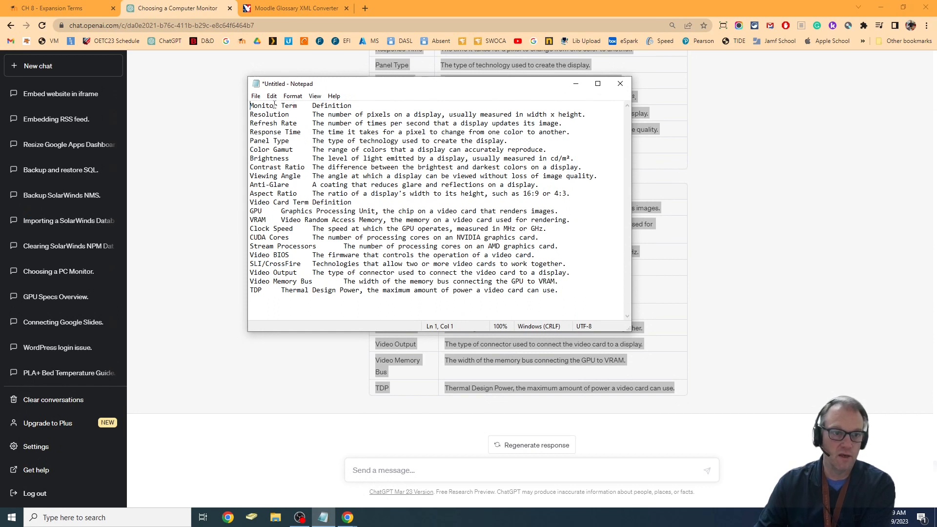
double_click(271, 106)
key("Delete")
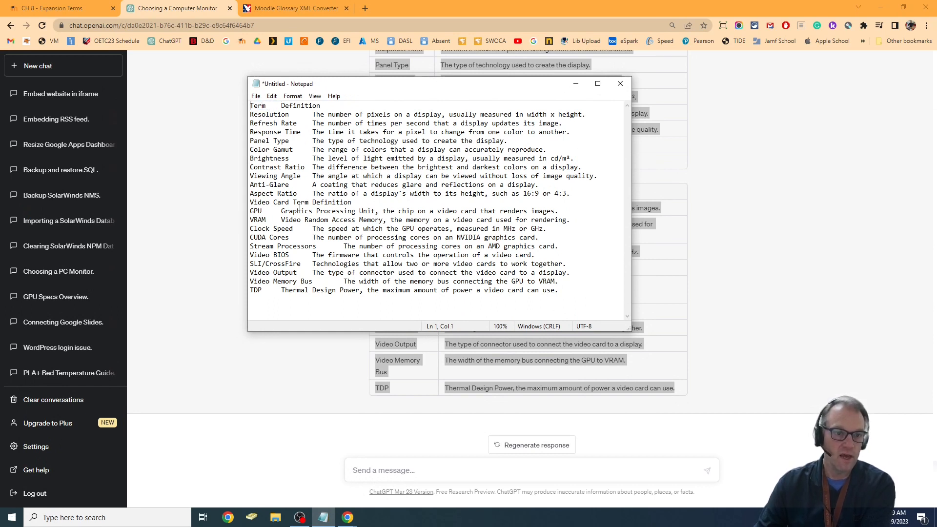
- Delete the "Video Card Term Definition" header text between the monitor and video card terms
left_click_drag(375, 204, 244, 198)
left_click(309, 197)
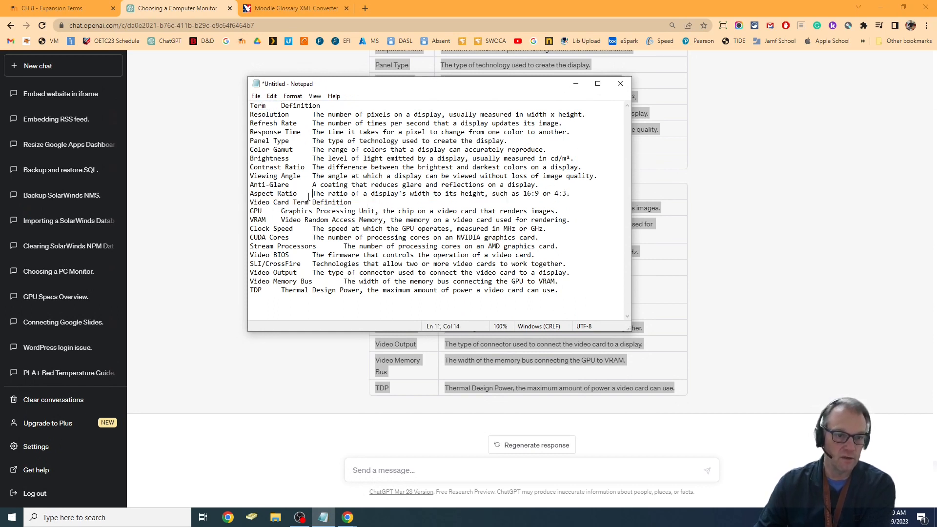
left_click_drag(351, 202, 250, 203)
key("BackSpace")
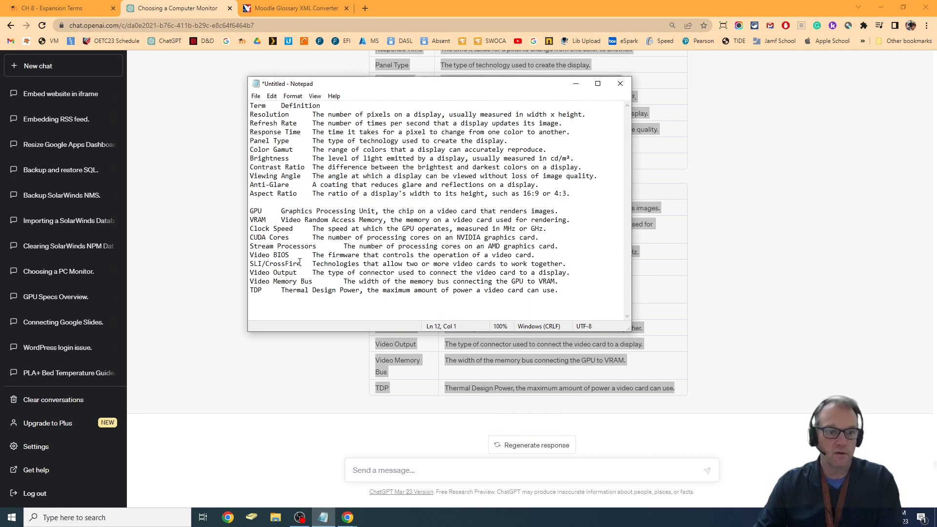
- Copy the whole cleaned-up list from Notepad into the original text box of the Moodle Glossary XML Converter
left_click_drag(581, 290, 124, 105)
key("ctrl+c")
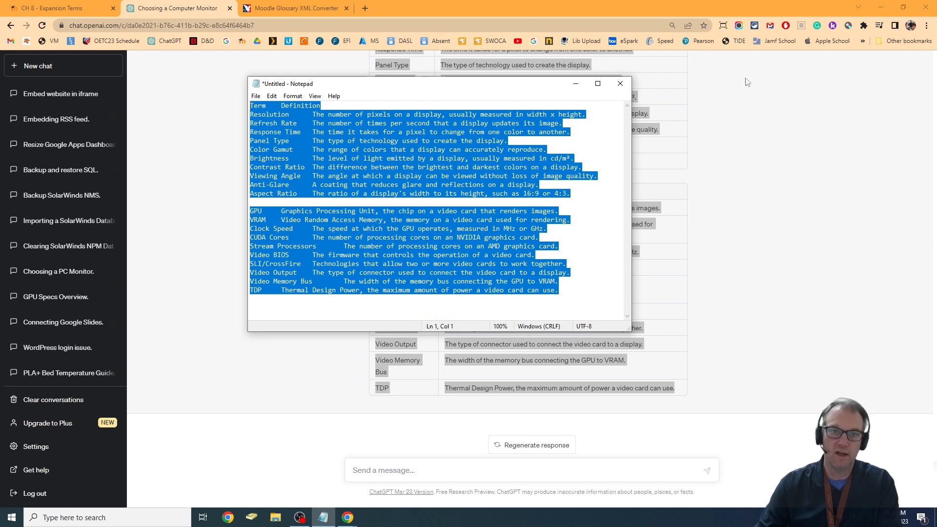
left_click(293, 8)
left_click(470, 305)
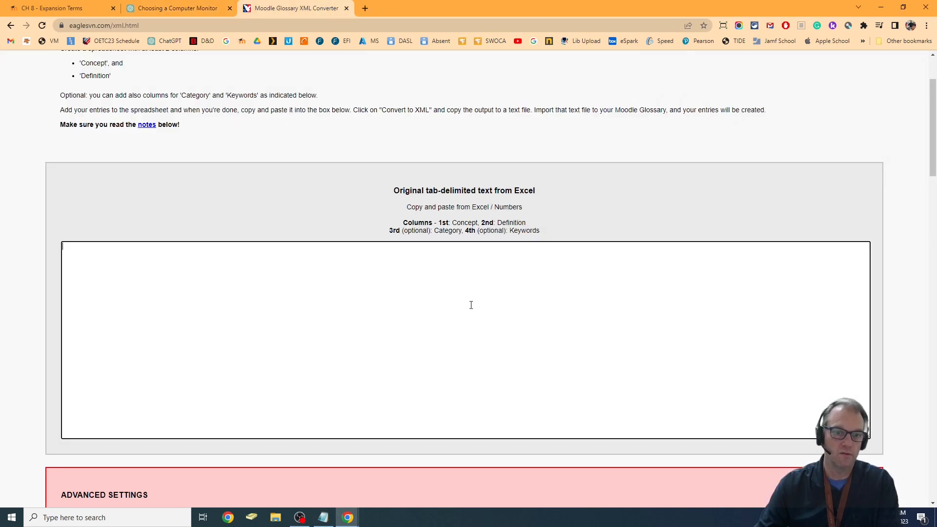
key("ctrl+v")
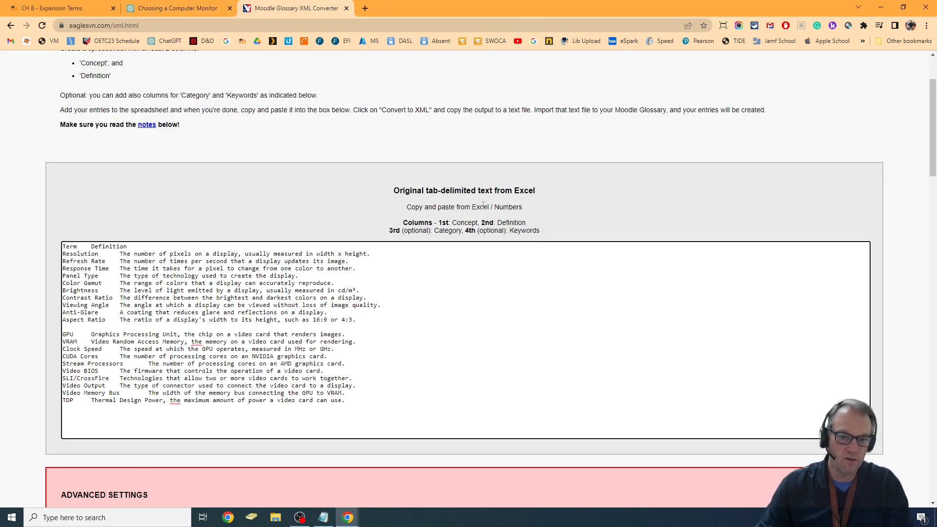
- Replace "Term" with "Concept" in the header row and delete the blank line between the monitor and video card terms
double_click(70, 246)
type("Concep")
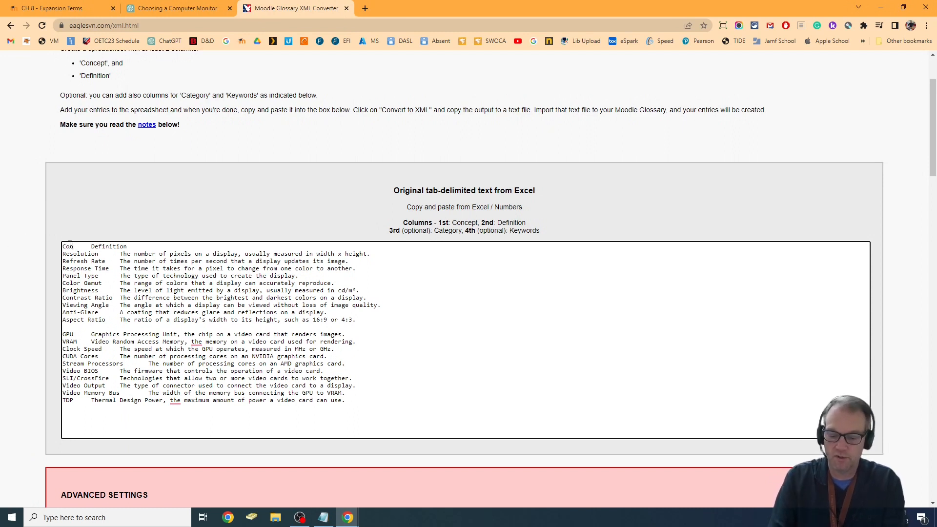
type("t")
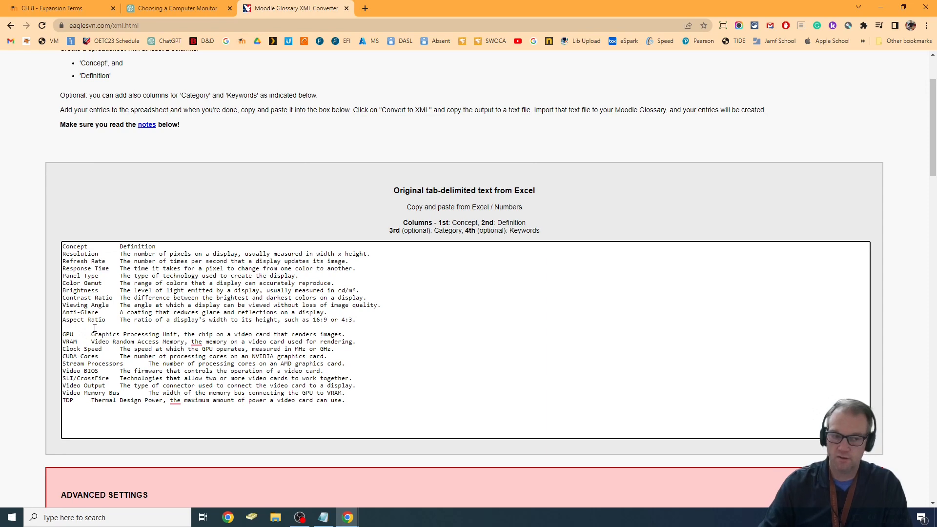
key("BackSpace")
- Convert the tab-delimited term list to XML, keeping the default advanced settings
scroll(401, 297, "down", 4)
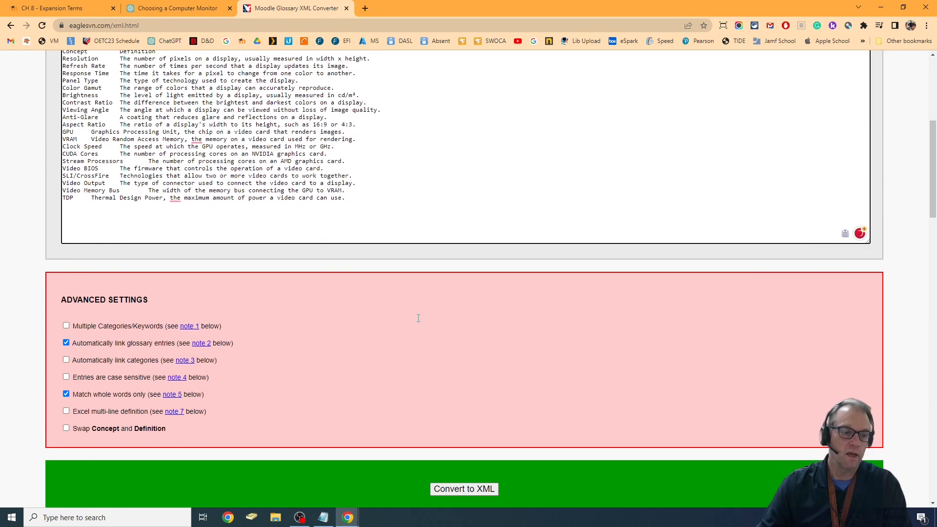
scroll(415, 316, "down", 4)
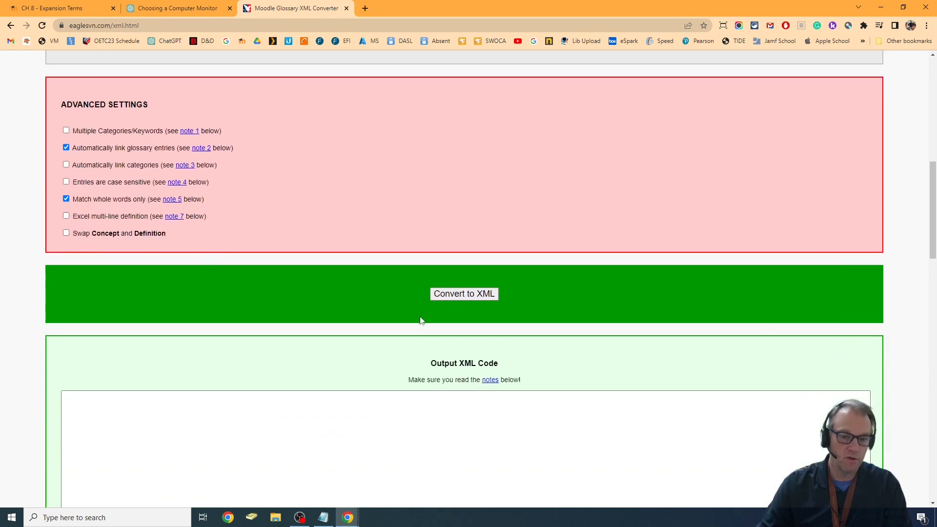
left_click(485, 297)
scroll(456, 361, "down", 5)
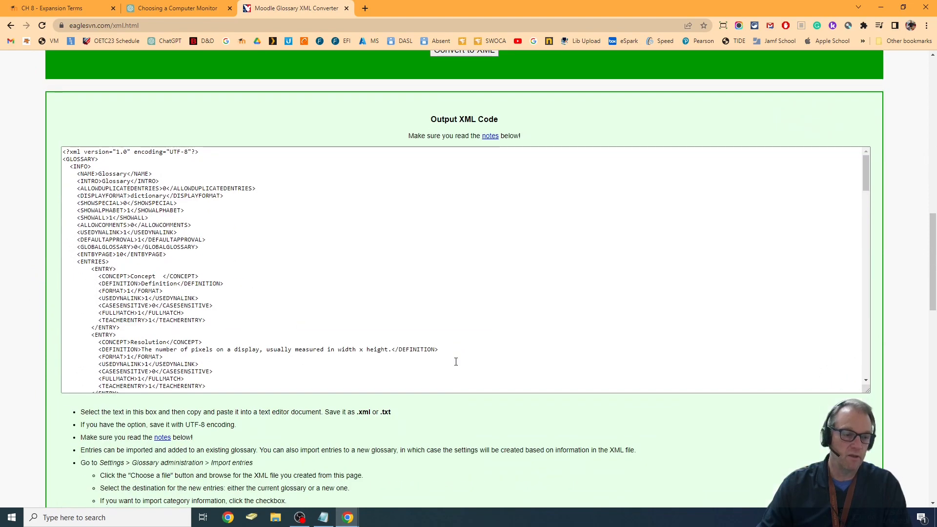
- Copy the entire XML output code into a new Notepad document
left_click(355, 292)
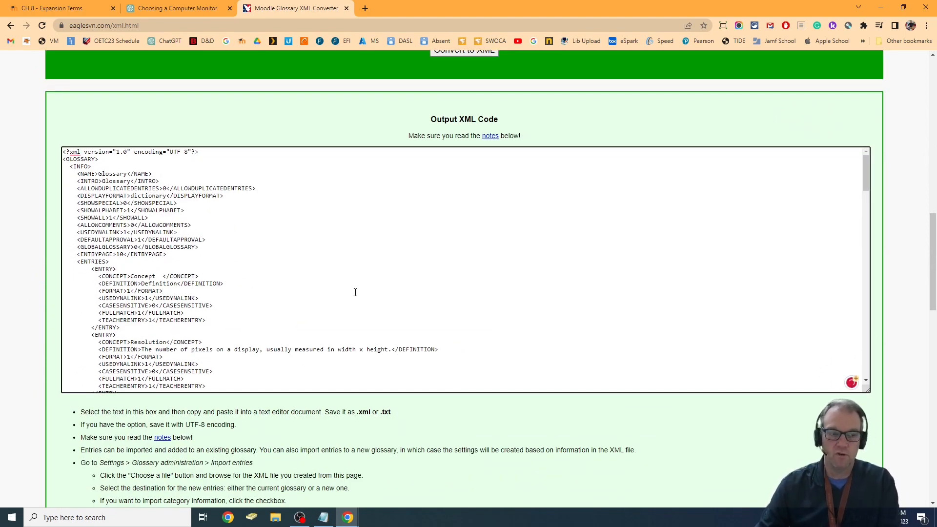
key("ctrl+a")
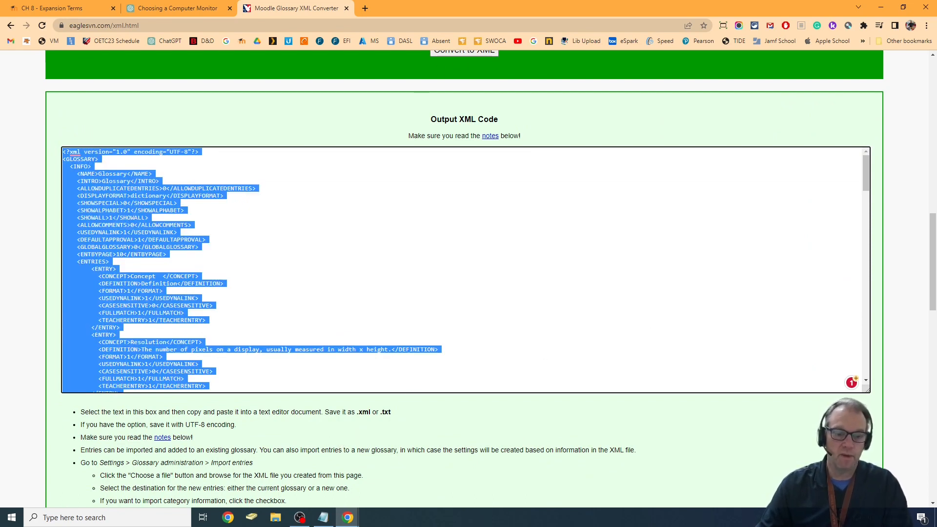
left_click(72, 520)
type("notepa")
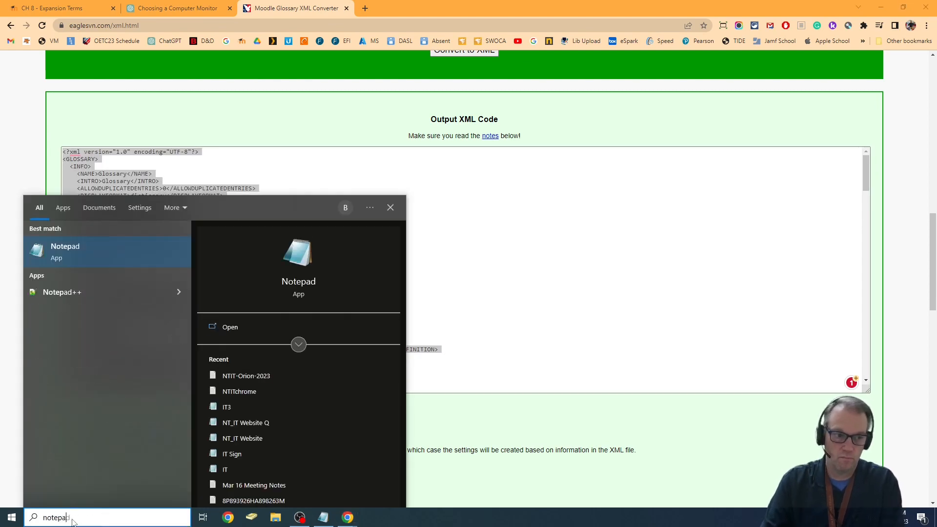
key("Return")
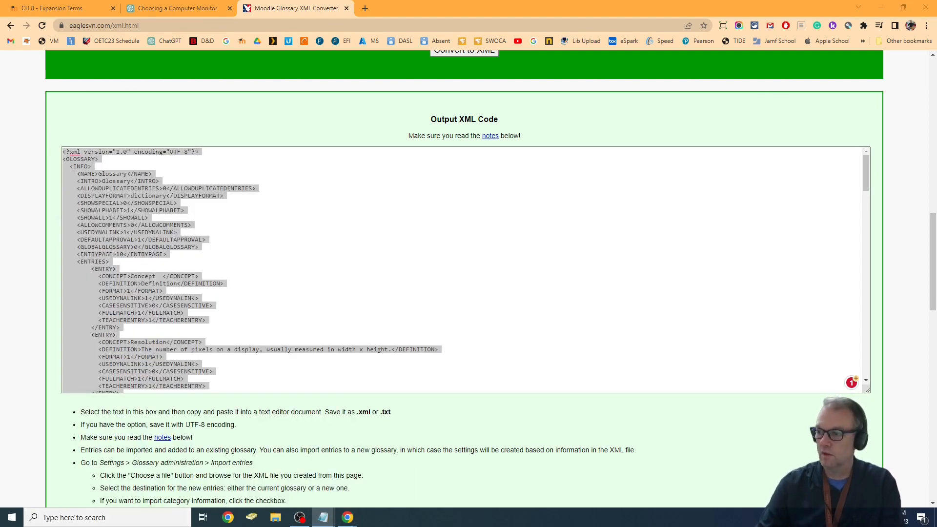
key("ctrl+v")
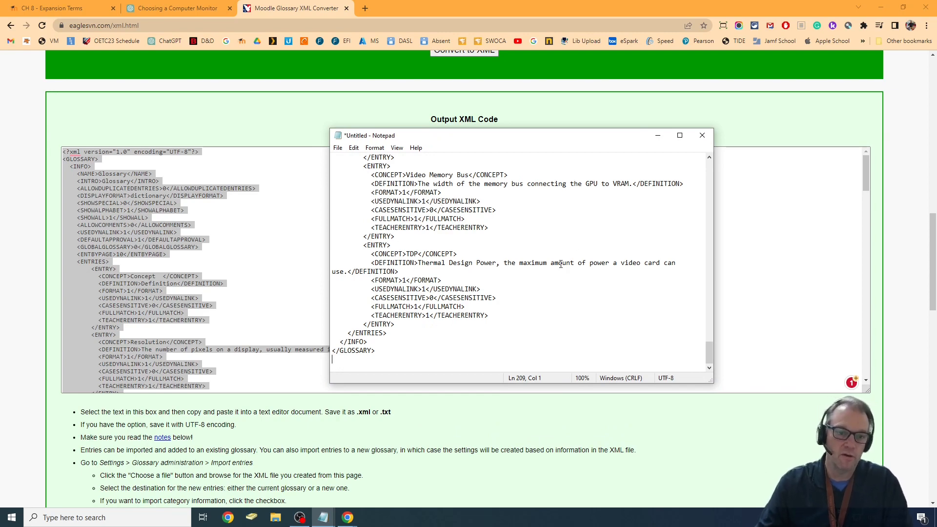
- Start saving the Notepad document as a new file named Chapter8.xml
left_click(338, 148)
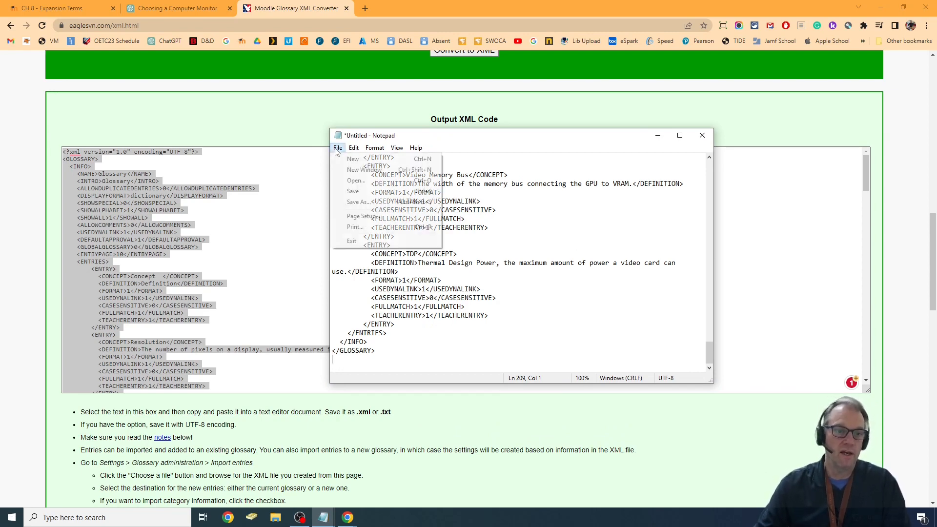
left_click(378, 203)
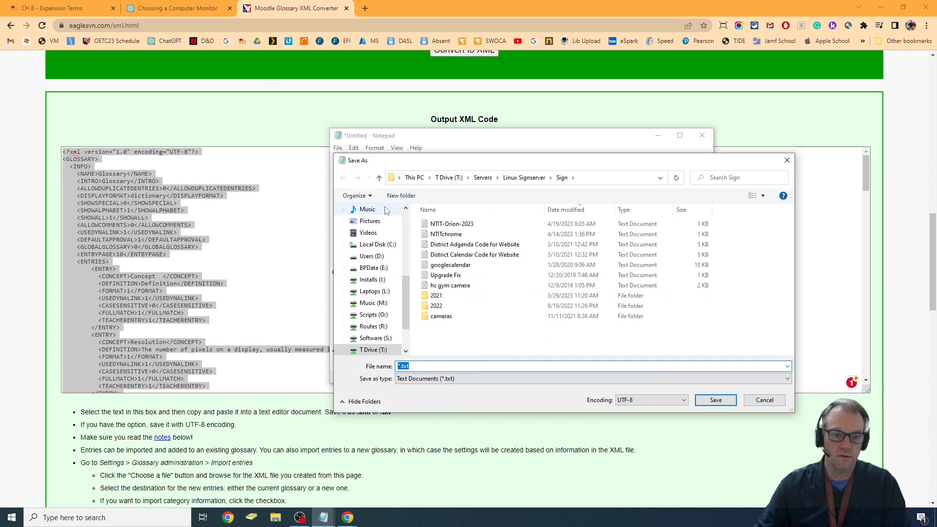
scroll(379, 246, "up", 3)
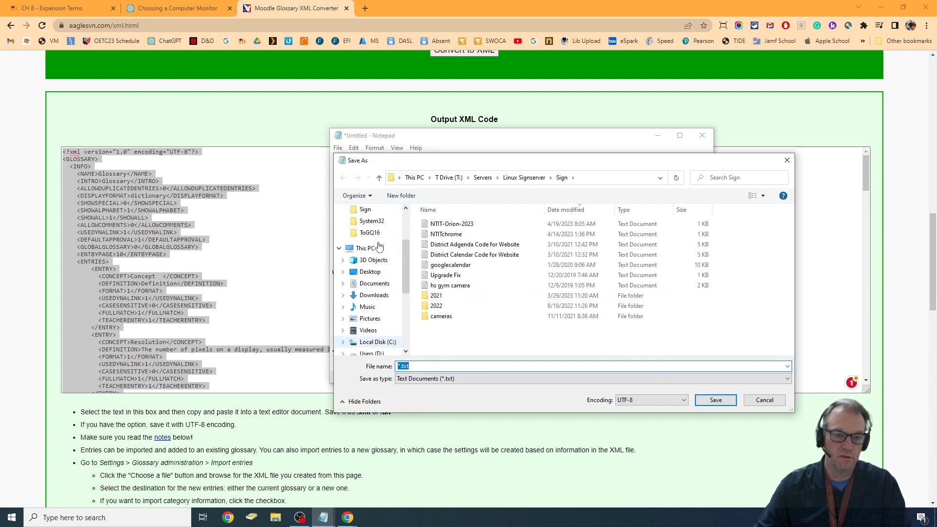
left_click(374, 284)
left_click_drag(425, 367, 329, 361)
type("Cha")
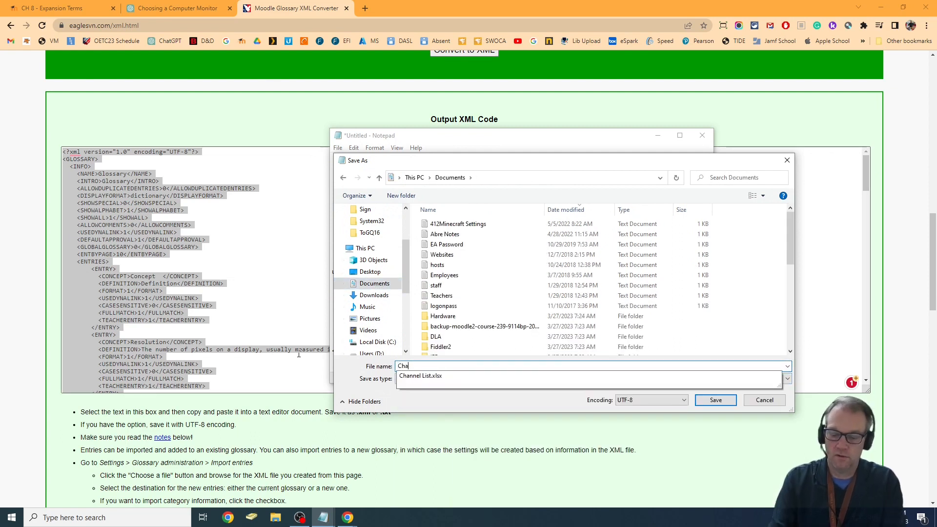
type("pter8")
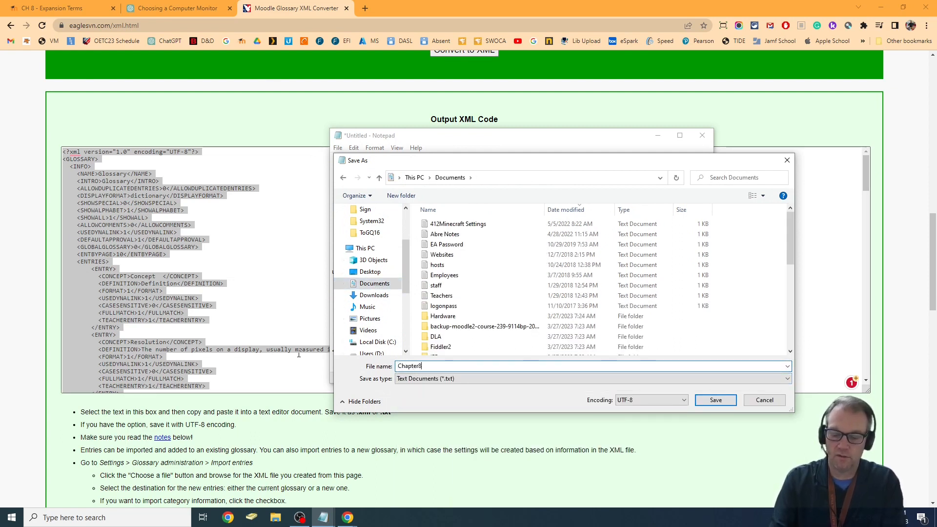
type(".xml")
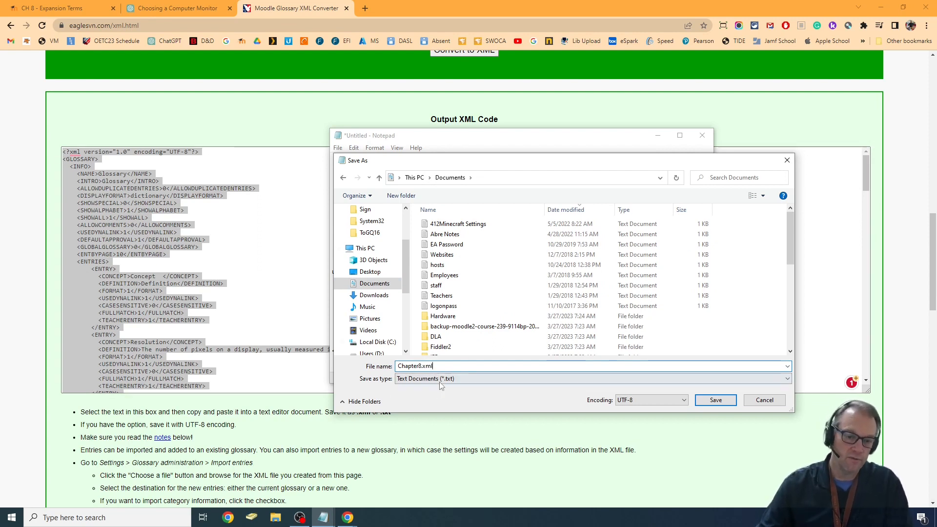
- Set the save type to All Files and save the XML file to the Desktop
left_click(440, 382)
left_click(434, 390)
left_click(433, 380)
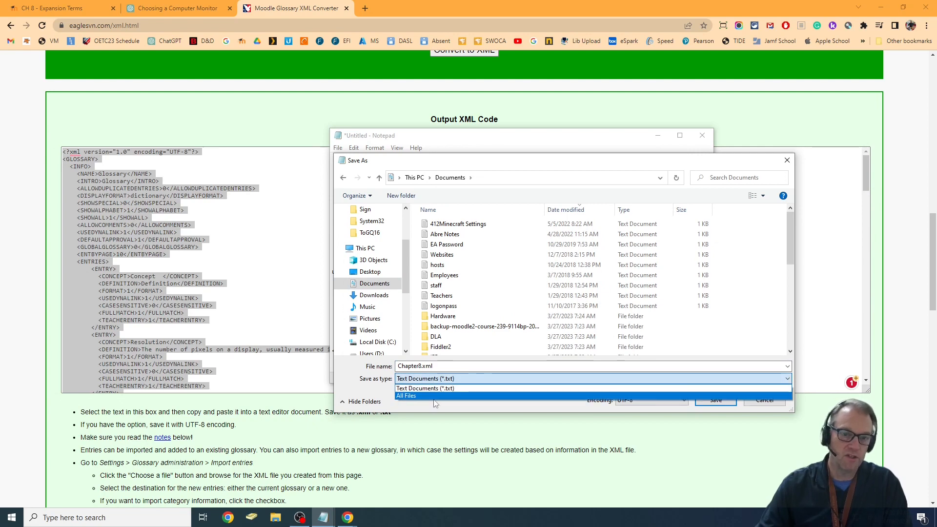
left_click(434, 396)
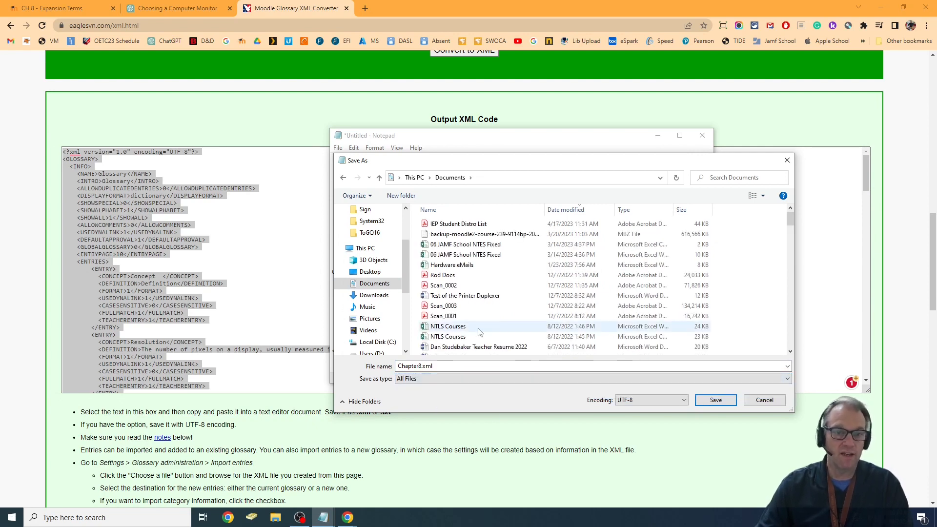
scroll(411, 240, "up", 2)
scroll(412, 240, "up", 1)
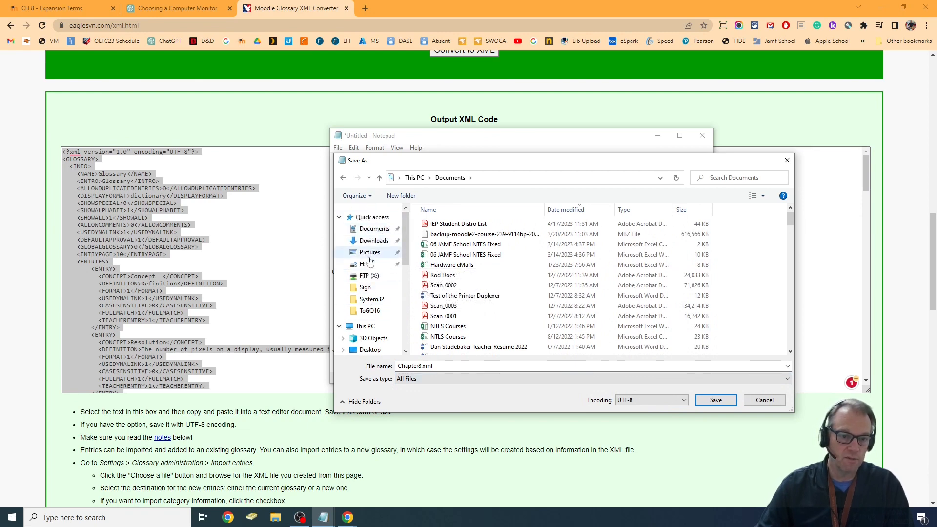
scroll(370, 263, "down", 1)
left_click(370, 318)
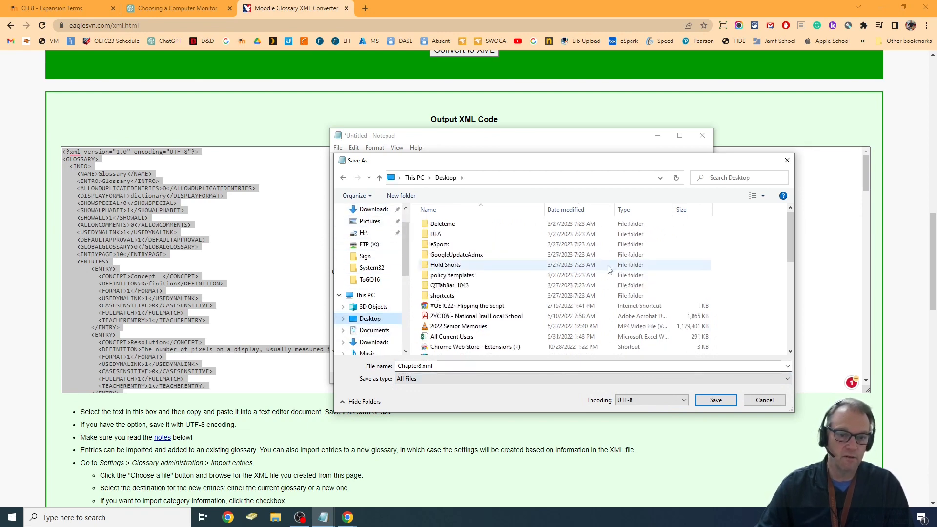
left_click(725, 403)
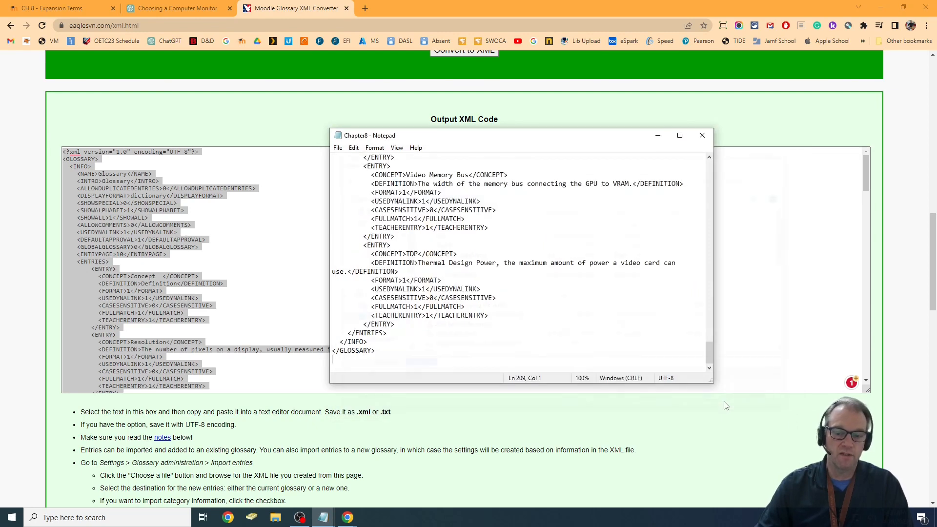
- Switch to the Moodle glossary import page and upload Chapter8.xml from the Desktop as the file to import
left_click(51, 8)
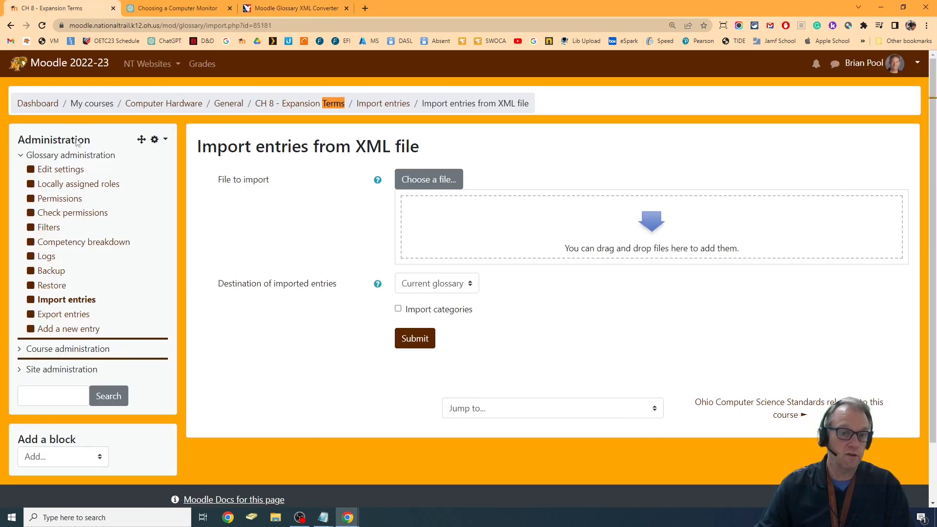
left_click(445, 180)
left_click(299, 184)
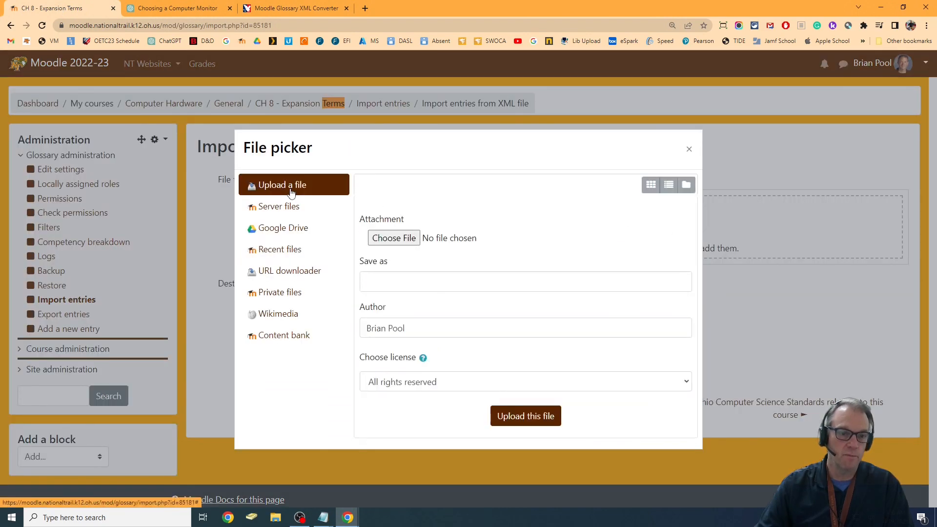
left_click(406, 239)
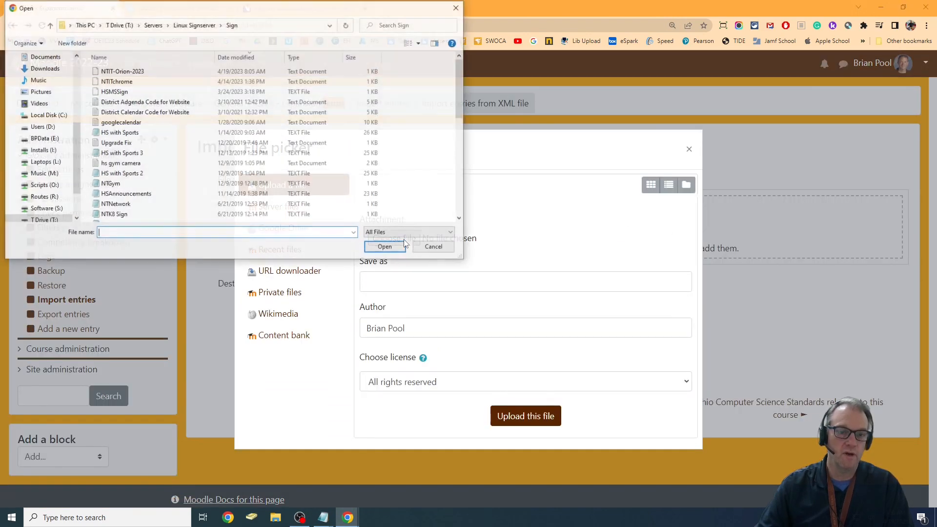
scroll(54, 98, "up", 3)
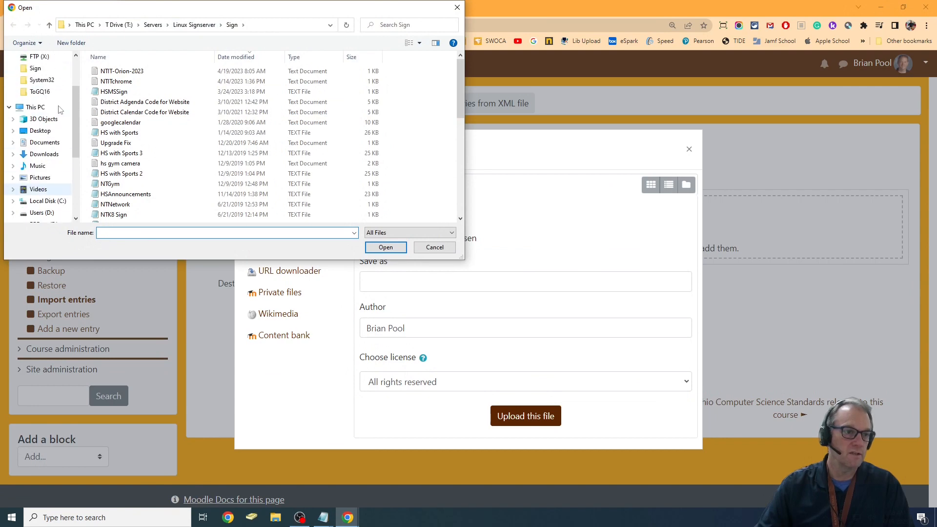
left_click(41, 131)
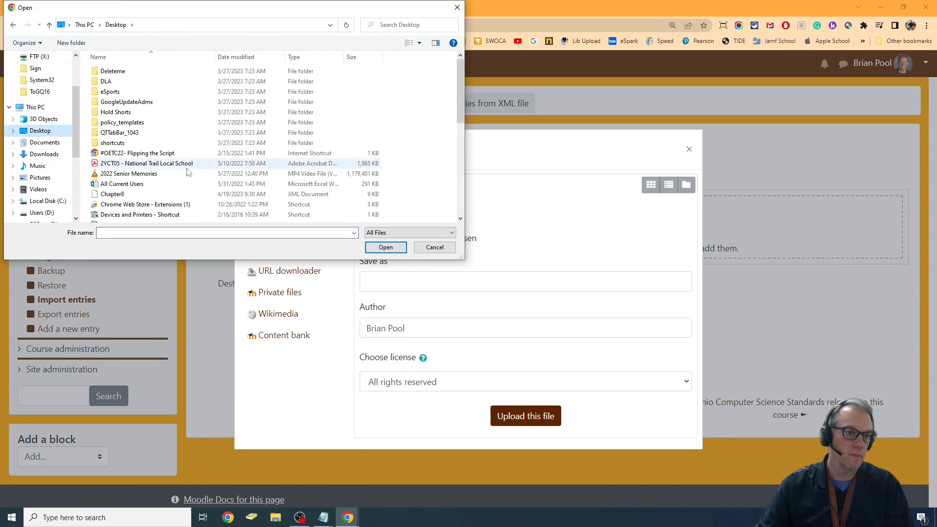
left_click(236, 57)
double_click(112, 71)
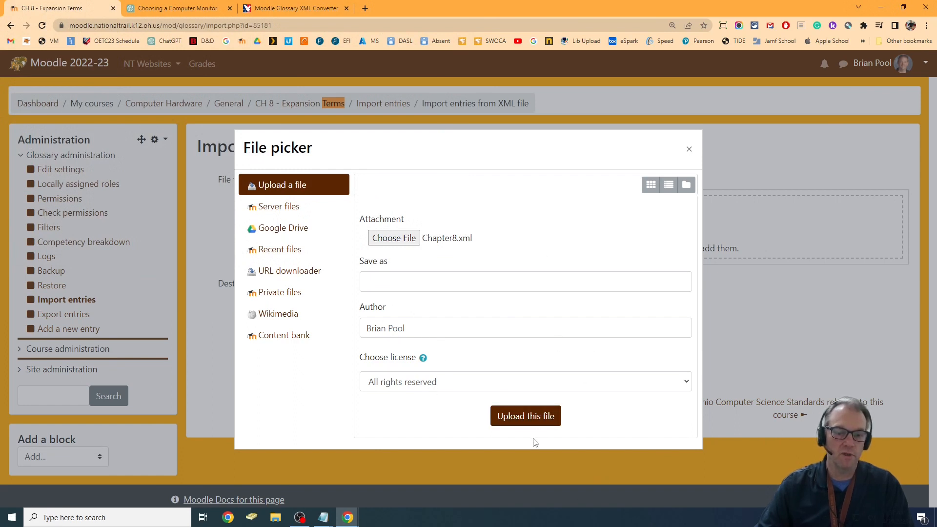
left_click(526, 416)
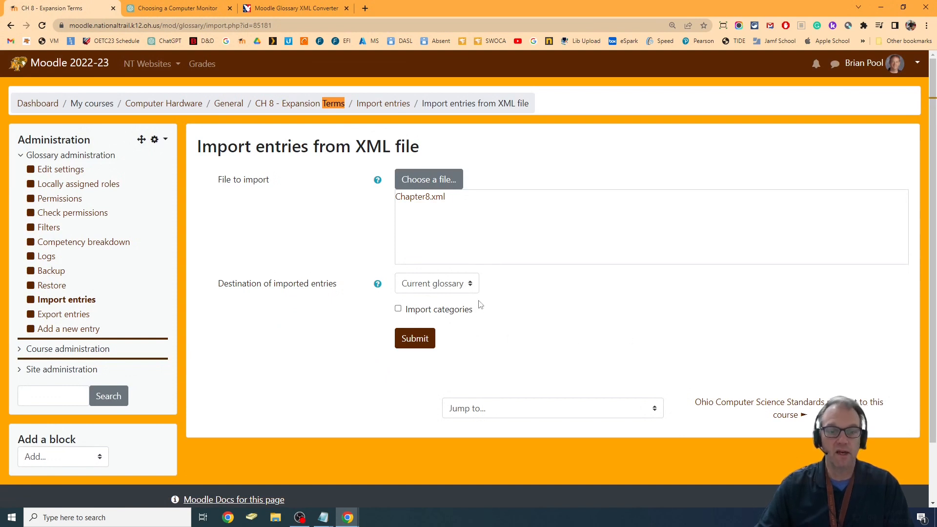
- Import the uploaded entries into the current glossary and continue to the CH 8 - Expansion Terms entry list
left_click(423, 341)
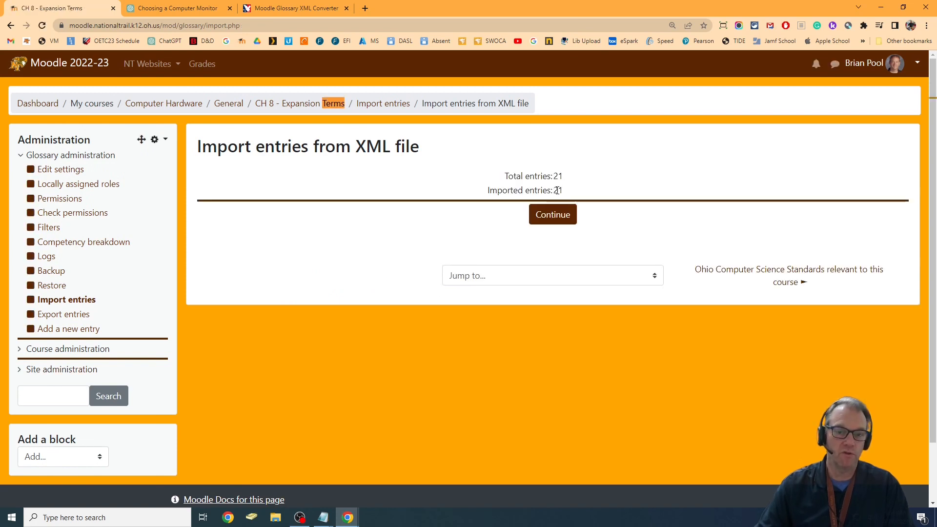
left_click(554, 218)
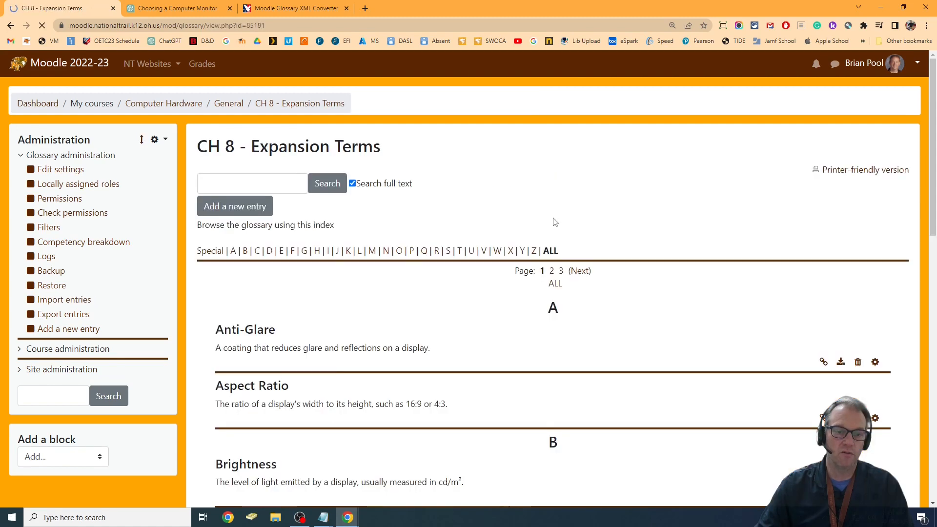
scroll(759, 257, "down", 4)
scroll(758, 257, "up", 1)
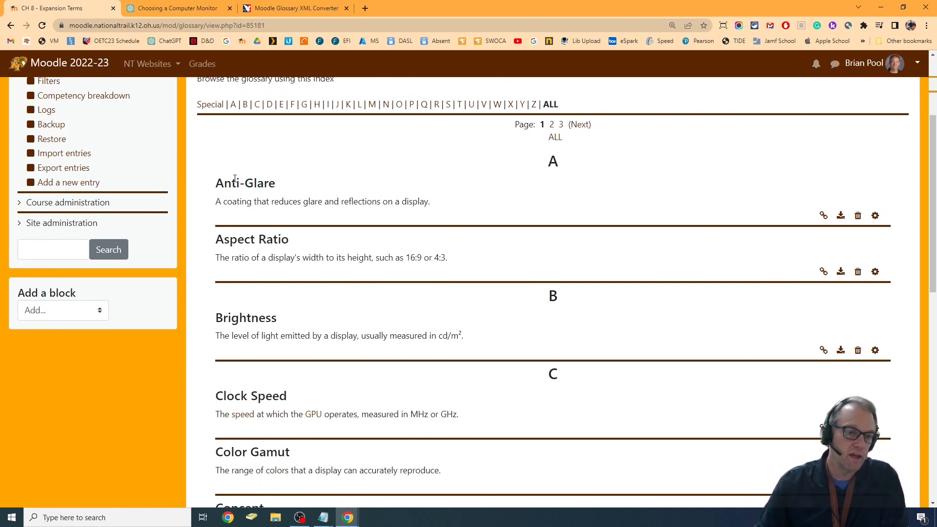
- Delete the stray "Concept" entry, whose definition reads "Definition", from the glossary
scroll(279, 243, "down", 3)
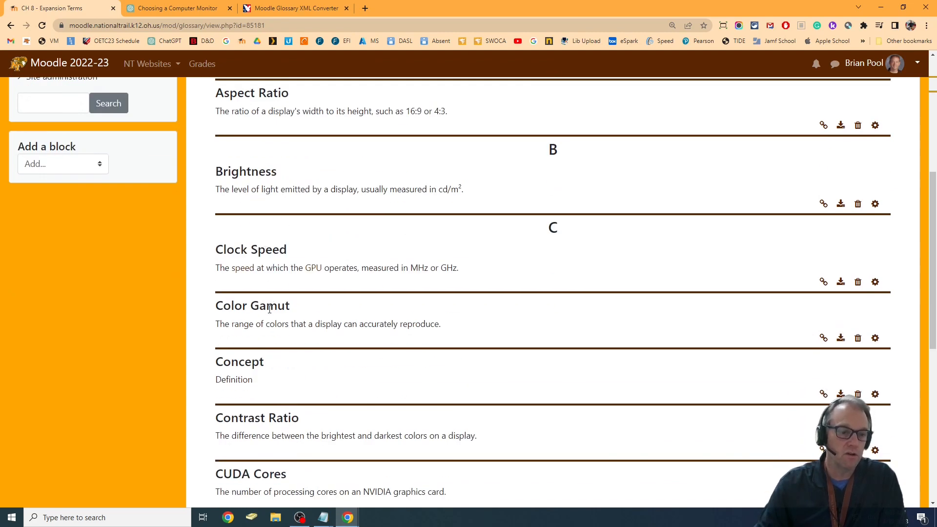
scroll(270, 309, "down", 3)
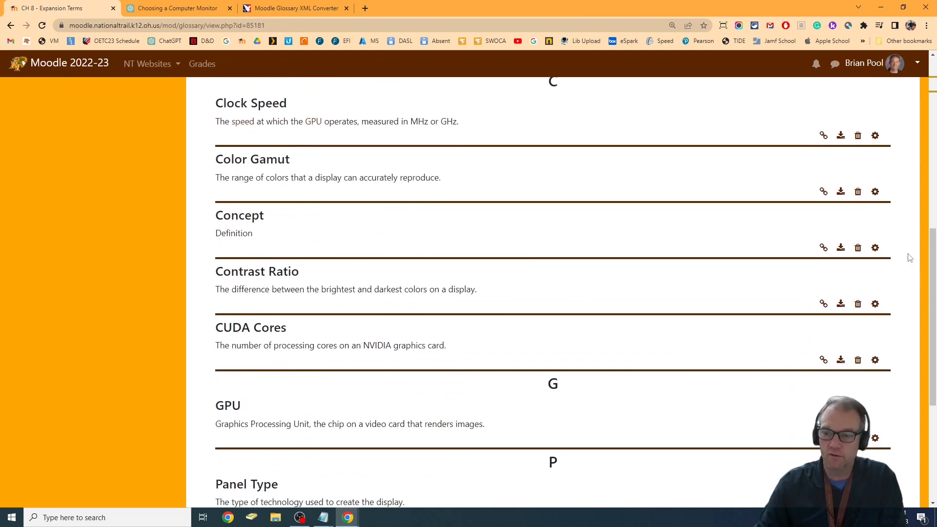
left_click(857, 249)
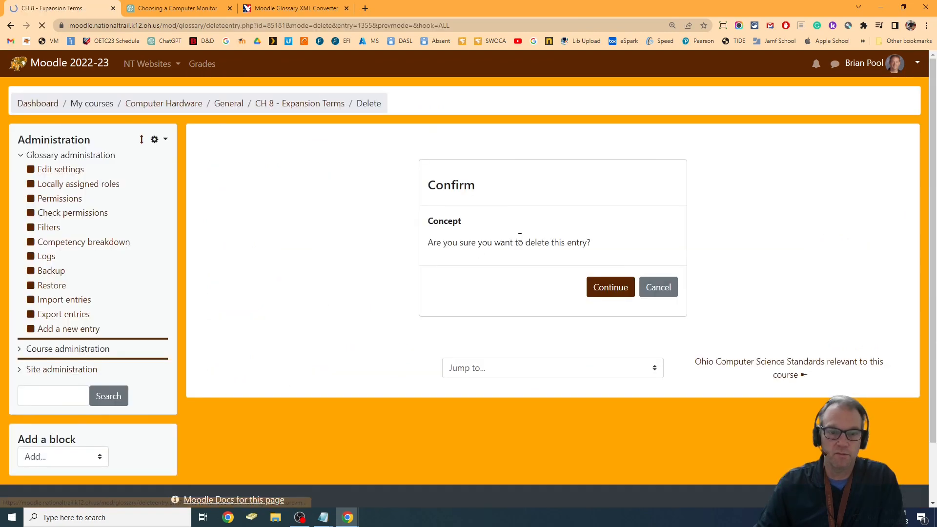
key("Return")
scroll(521, 272, "down", 10)
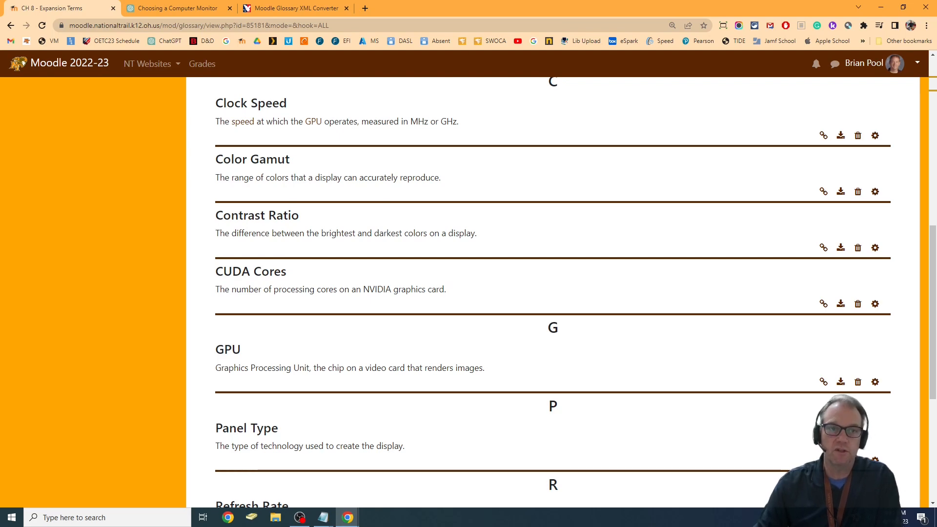
- Check the auto-linked glossary definitions of Resolution and Refresh Rate in section 6.1 of the CH 8 Book - Expansion Cards
key("alt+Tab")
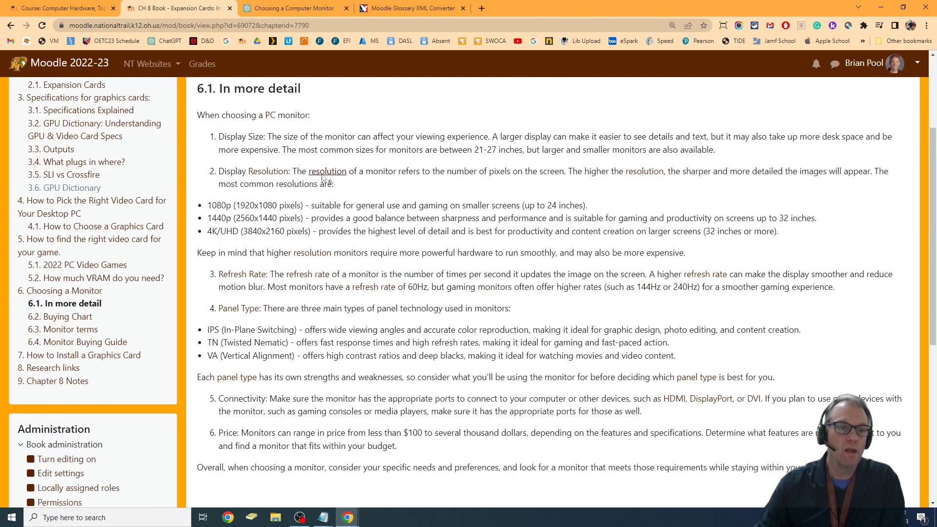
left_click(271, 174)
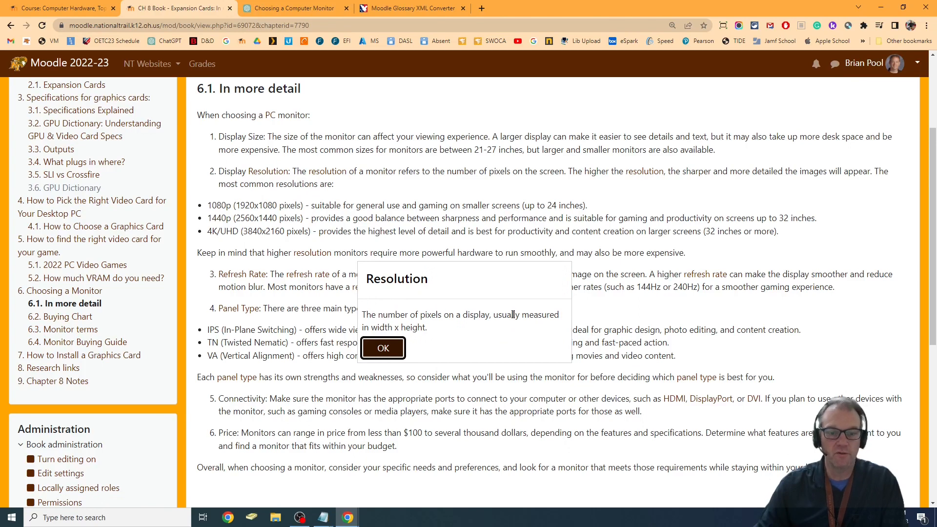
left_click(384, 349)
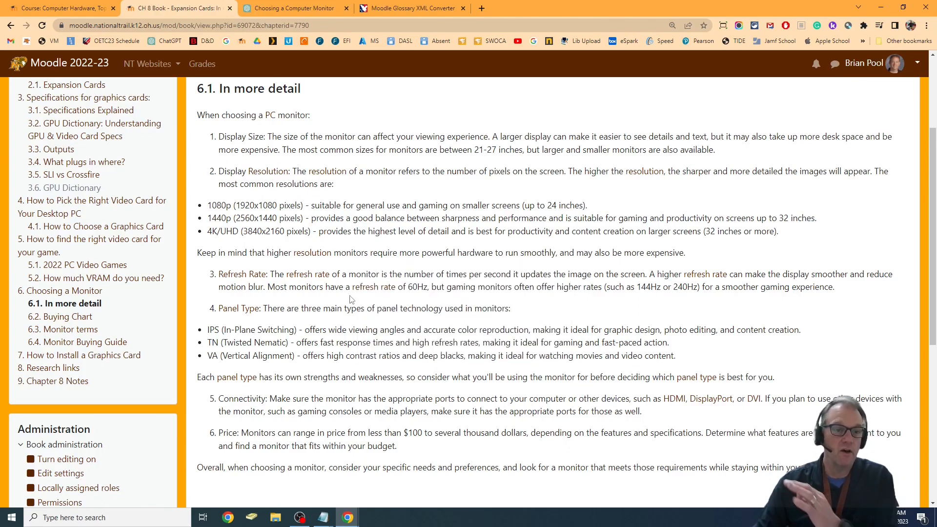
left_click(306, 281)
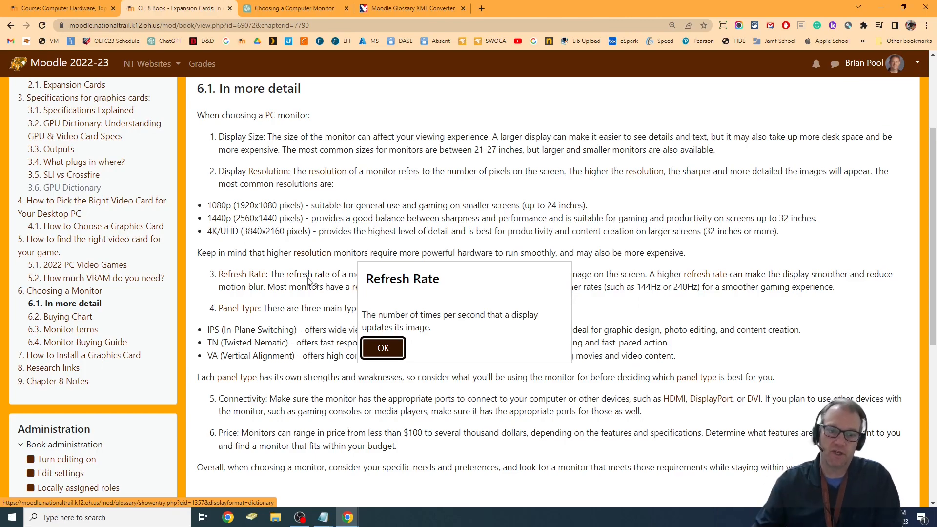
left_click(383, 349)
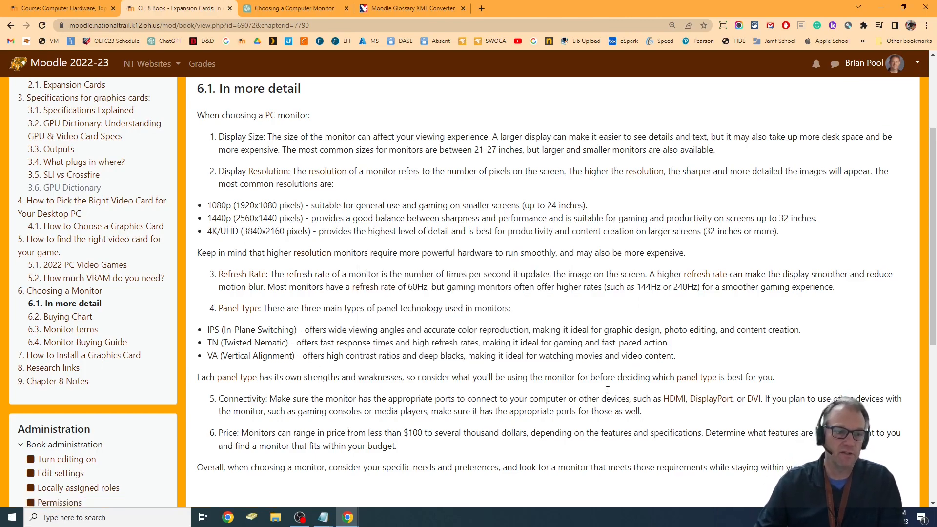
- Return to the Computer Hardware course and open the CH 8 Boss Fight quiz from the CH 8 - Expansion Cards section
scroll(343, 216, "up", 3)
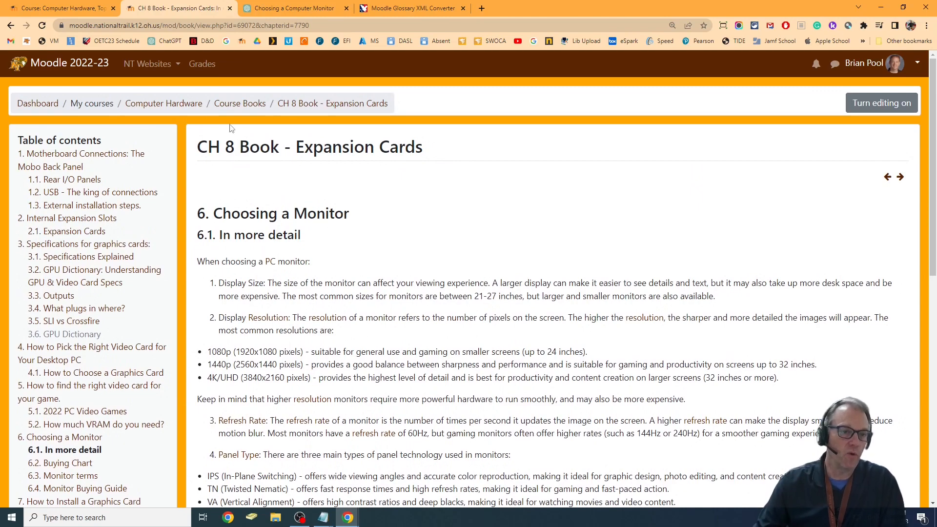
left_click(11, 26)
scroll(237, 264, "up", 4)
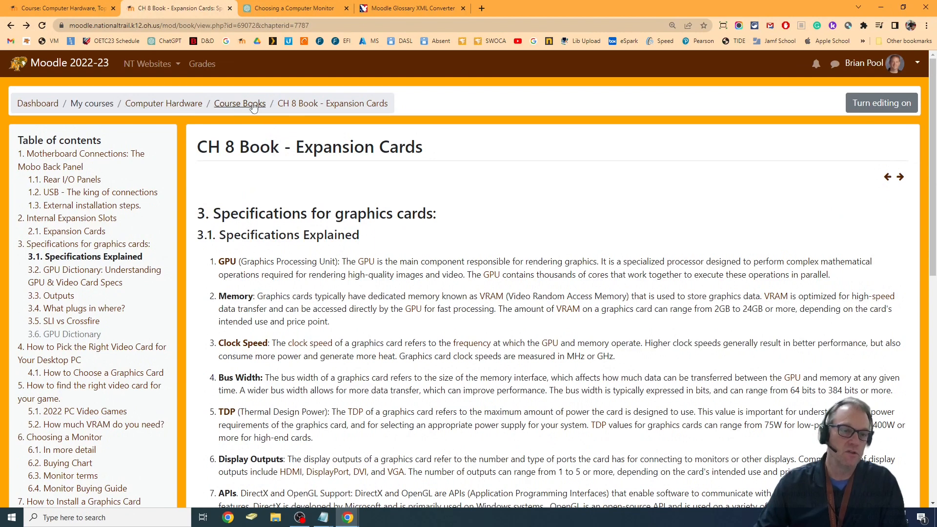
left_click(190, 104)
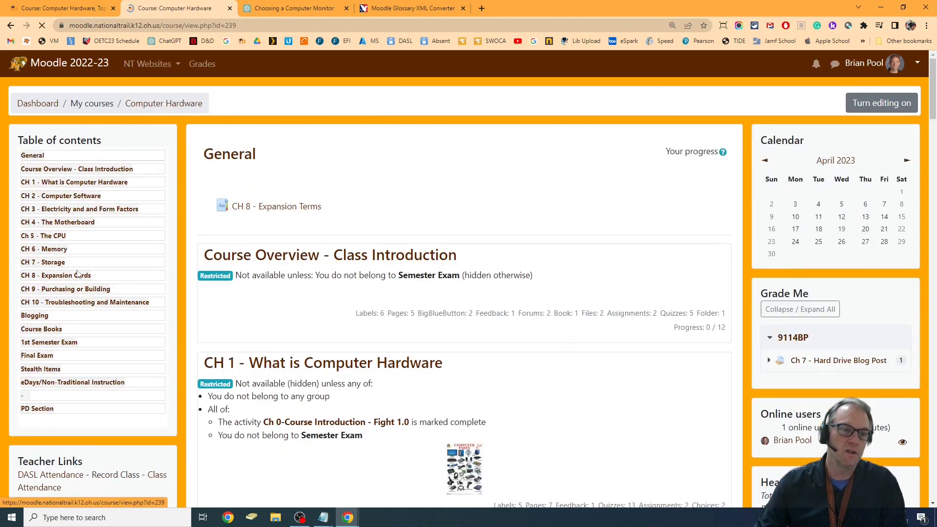
left_click(27, 276)
scroll(377, 305, "down", 8)
scroll(377, 305, "down", 20)
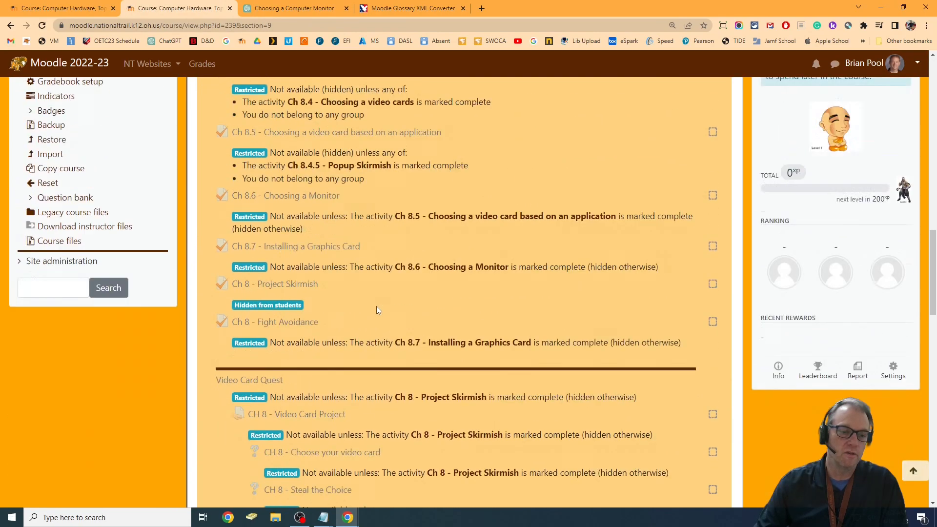
scroll(379, 310, "down", 10)
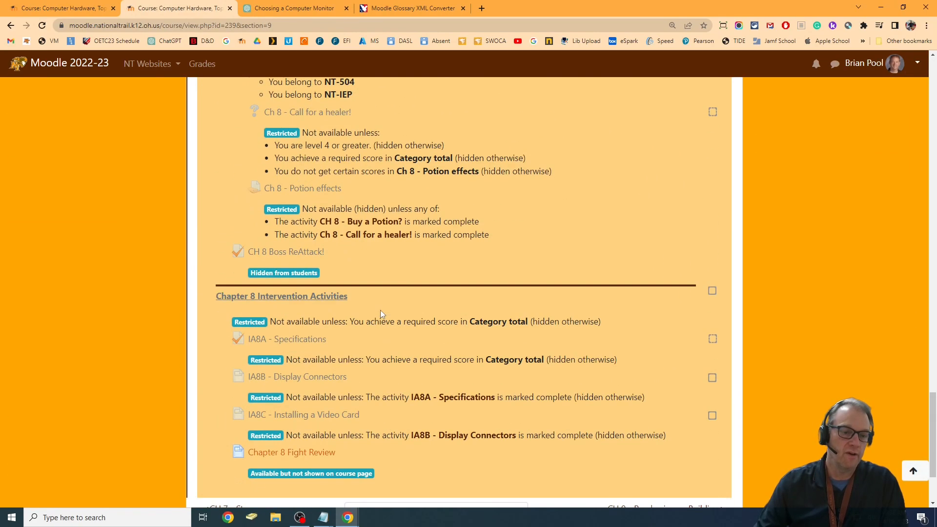
scroll(380, 309, "up", 10)
left_click(286, 257)
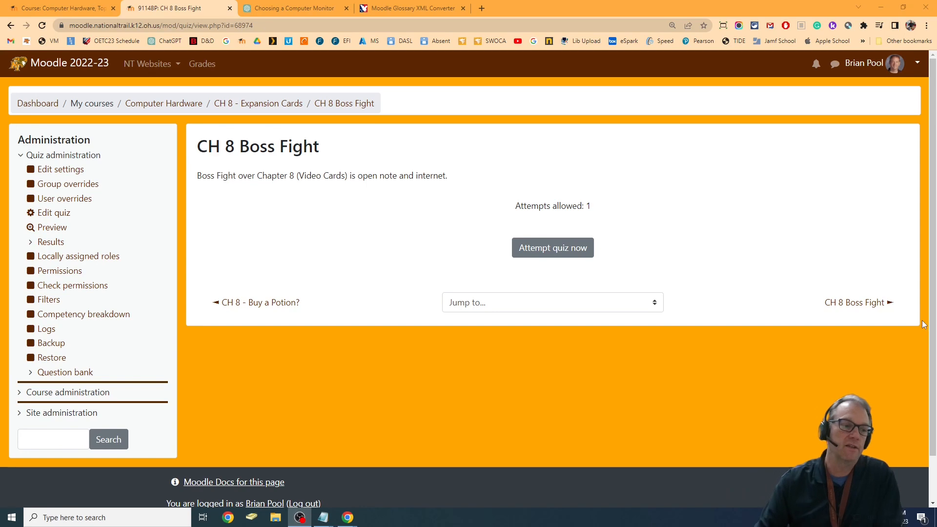
- Set the Glossary auto-linking filter to Off for the CH 8 Boss Fight quiz and save the changes
left_click(48, 301)
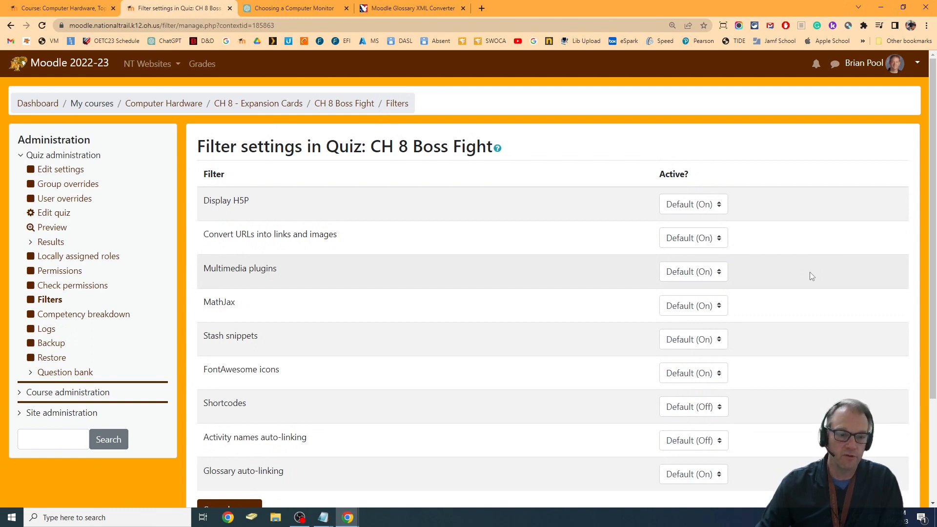
scroll(810, 271, "down", 2)
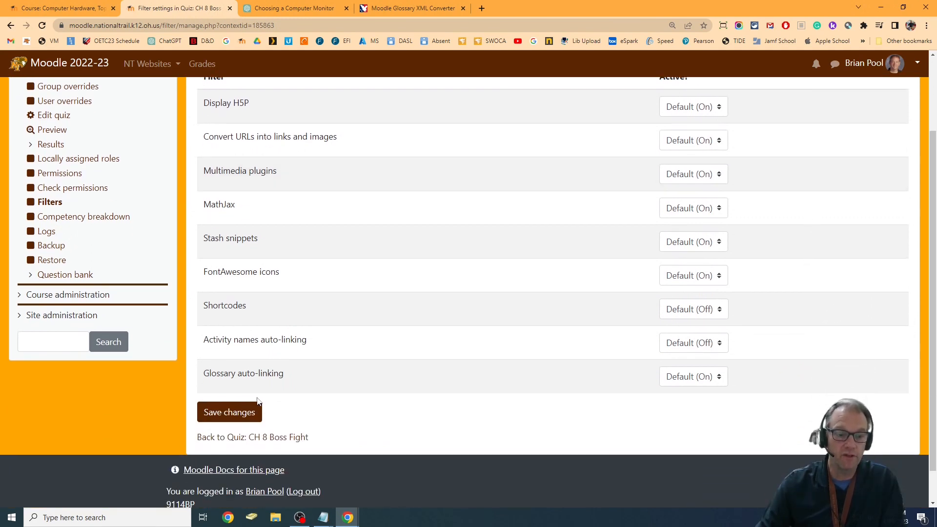
left_click(690, 378)
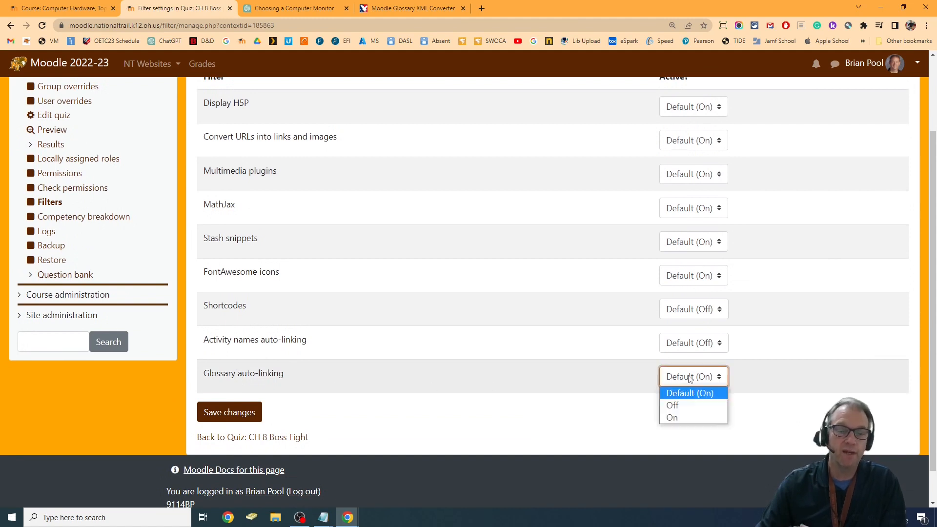
left_click(686, 406)
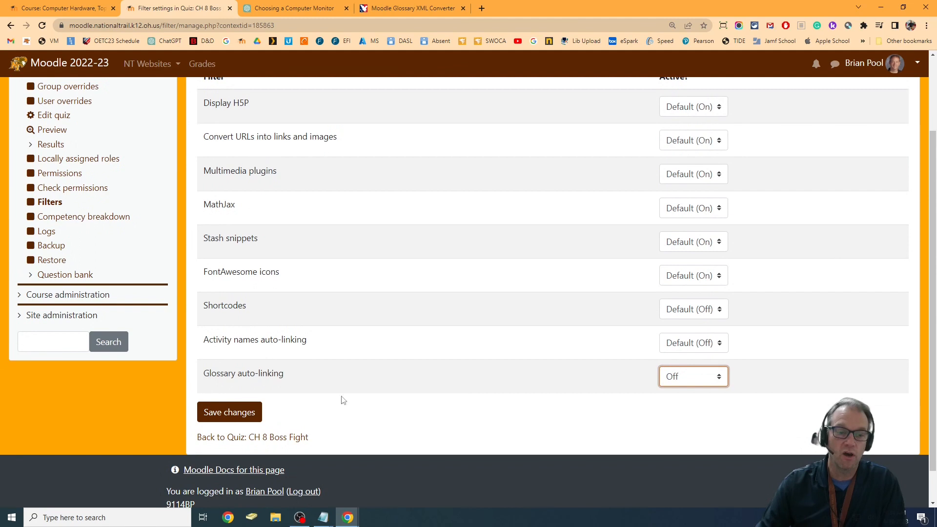
left_click(247, 413)
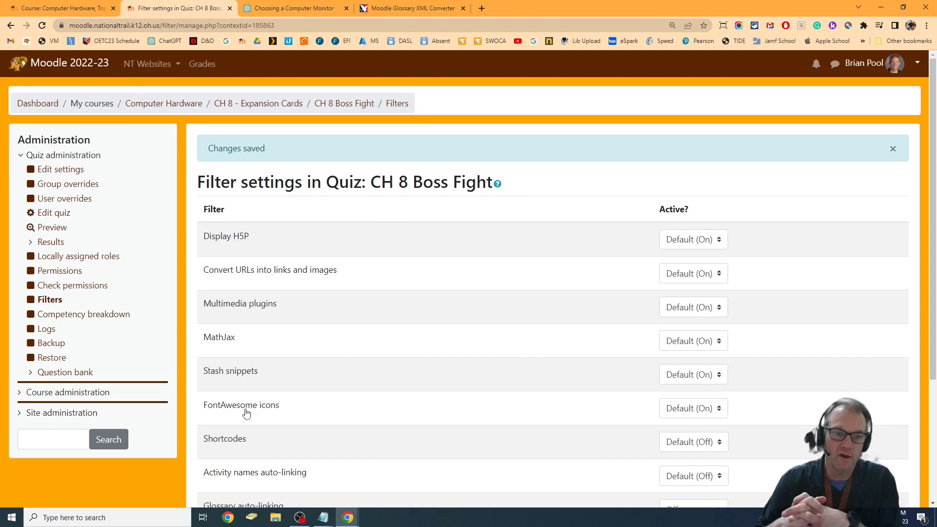
scroll(261, 416, "down", 3)
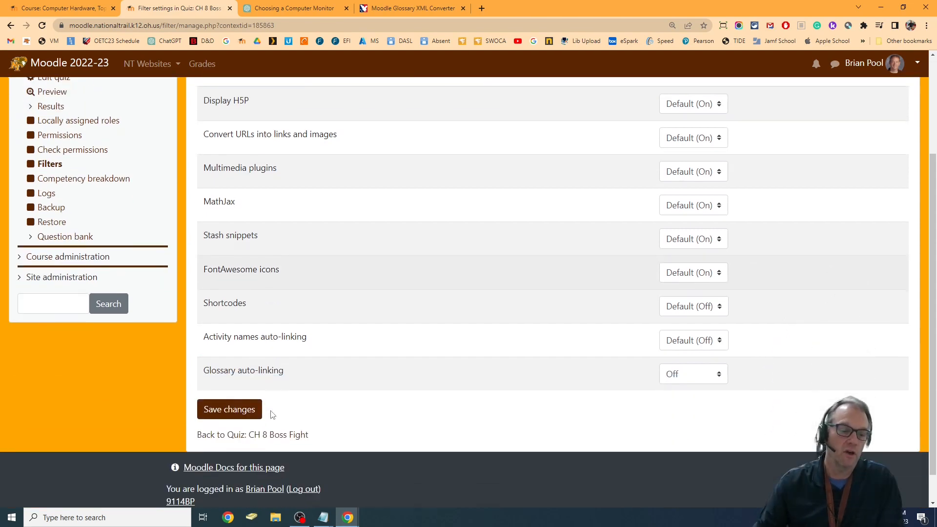
scroll(304, 348, "up", 3)
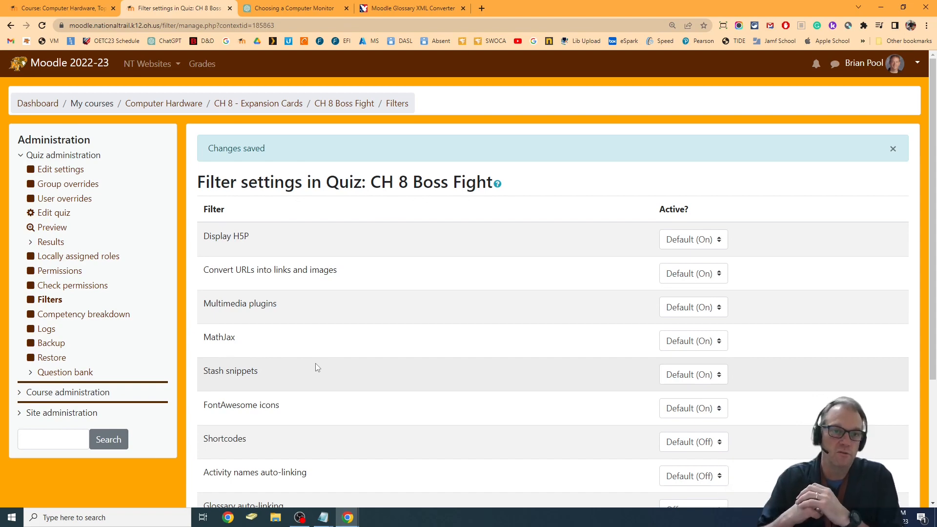
- Switch to the Moodle Glossary XML Converter and review its pasted term list, advanced settings and output XML code
left_click(405, 8)
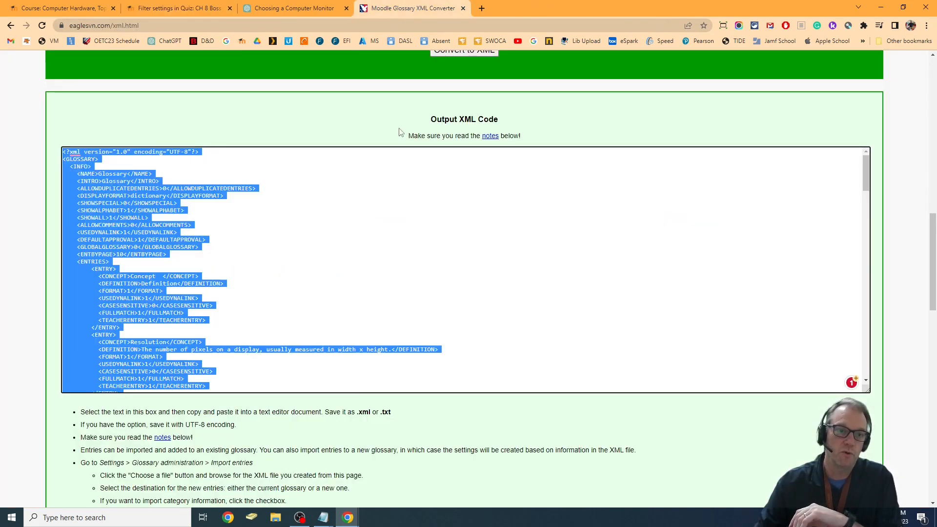
scroll(411, 248, "up", 15)
scroll(375, 278, "down", 2)
scroll(375, 277, "down", 3)
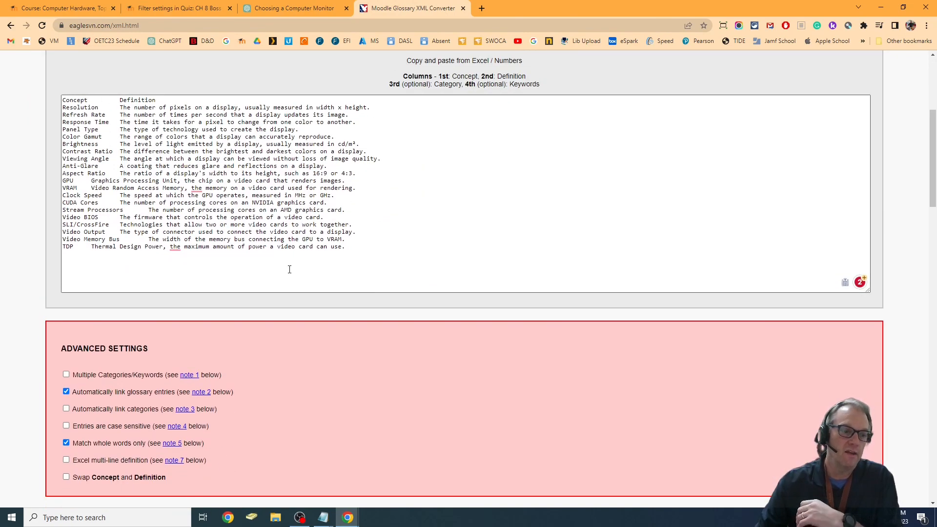
scroll(292, 264, "down", 5)
scroll(480, 299, "down", 5)
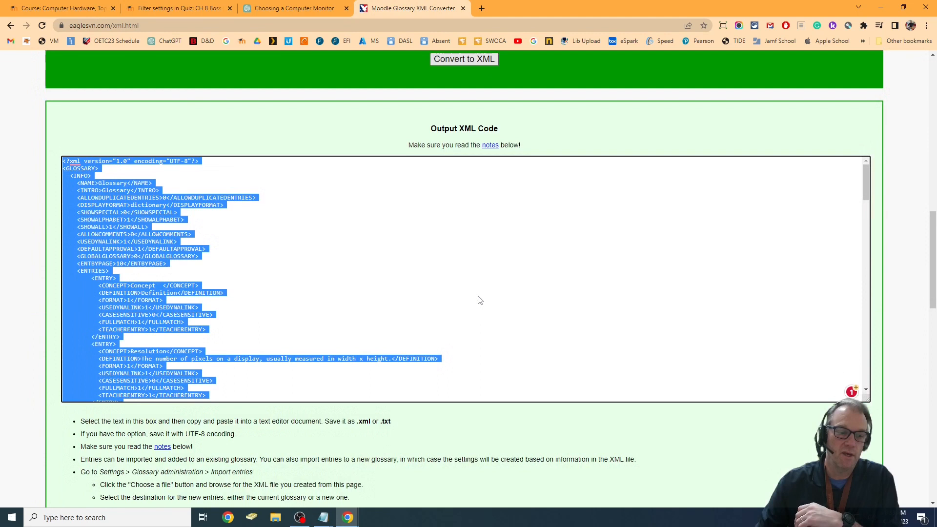